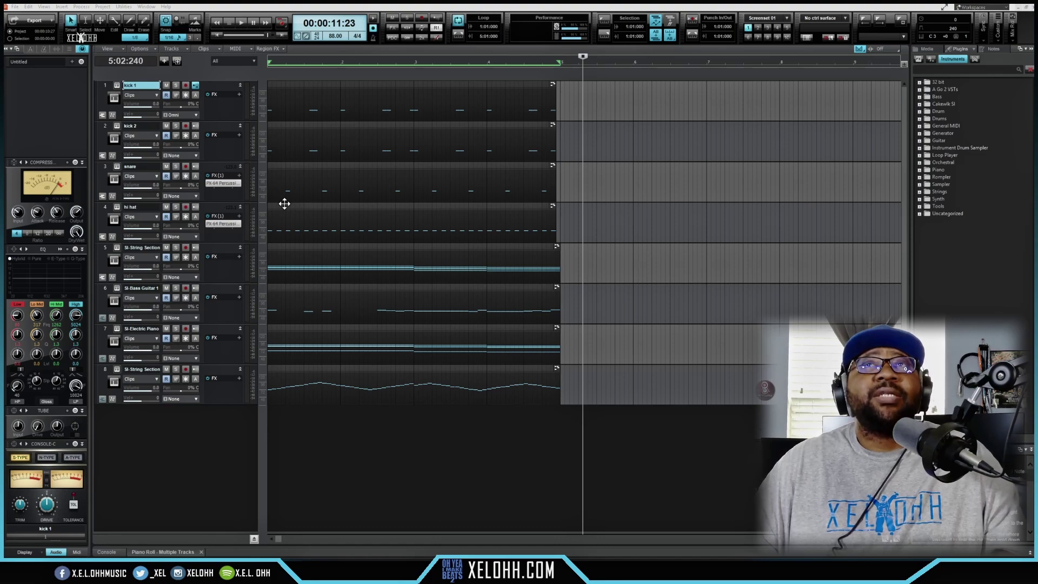
# Play the beat once, then split SI-String Section track 8 into MIDI track 8 and synth track 9.
pyautogui.press('space')
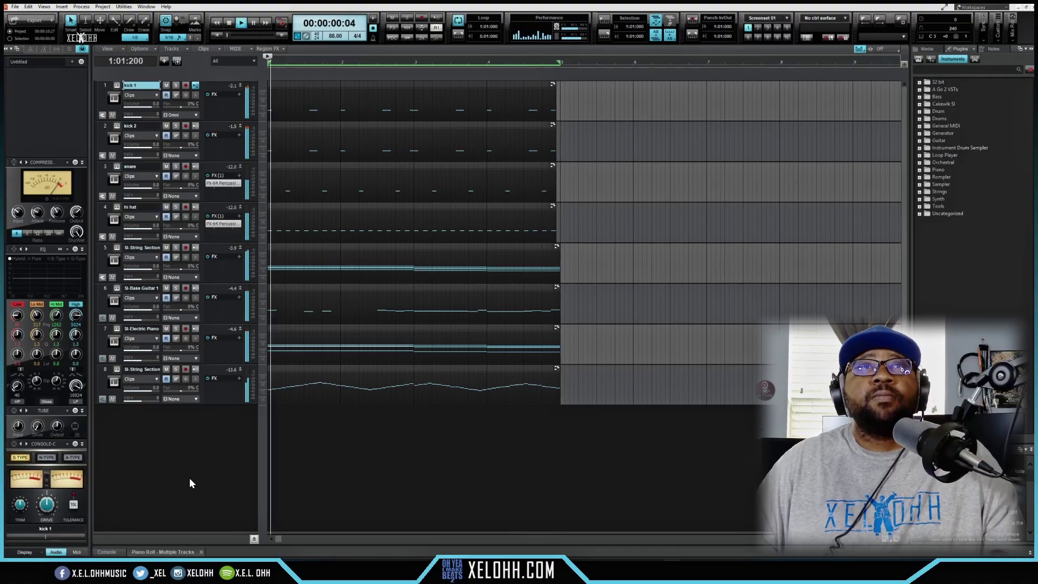
pyautogui.press('space')
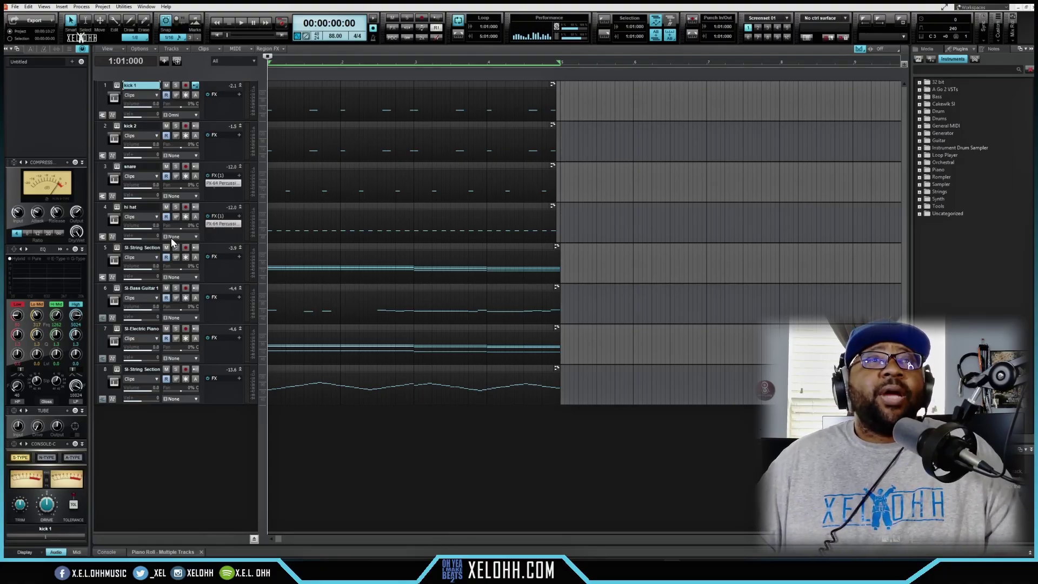
pyautogui.click(100, 382)
pyautogui.rightClick(100, 382)
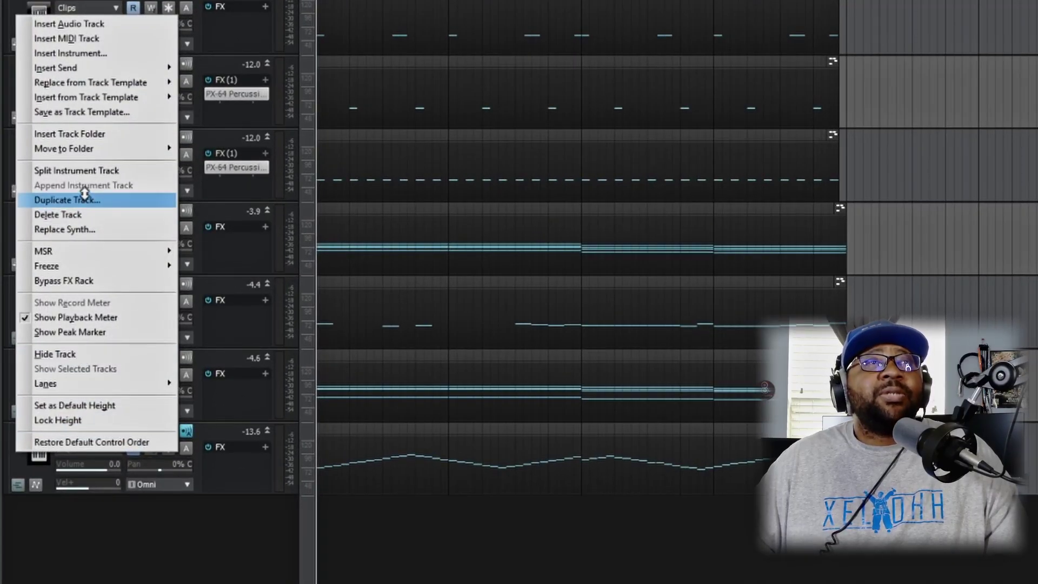
pyautogui.click(97, 171)
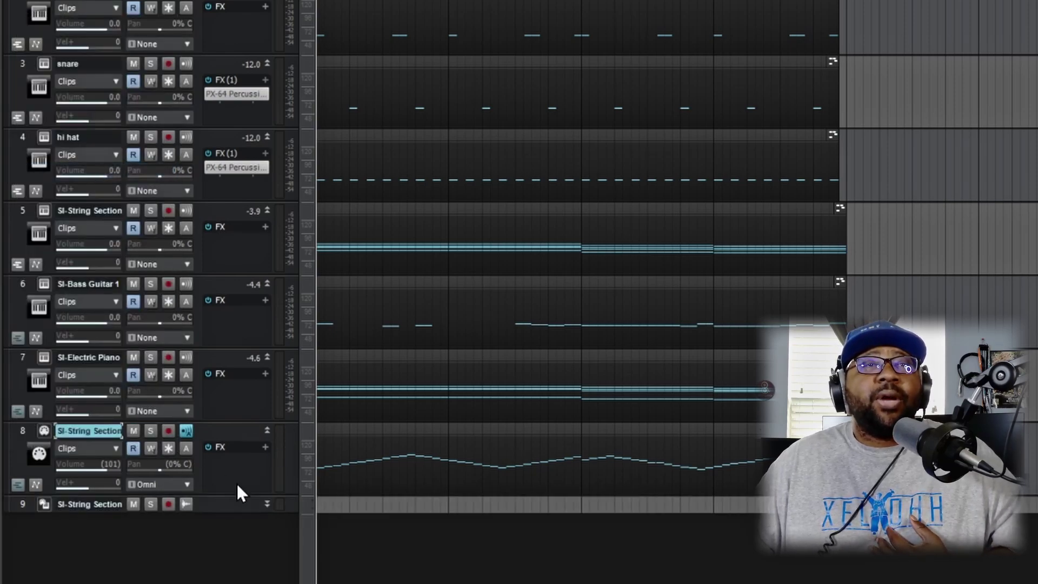
pyautogui.click(266, 503)
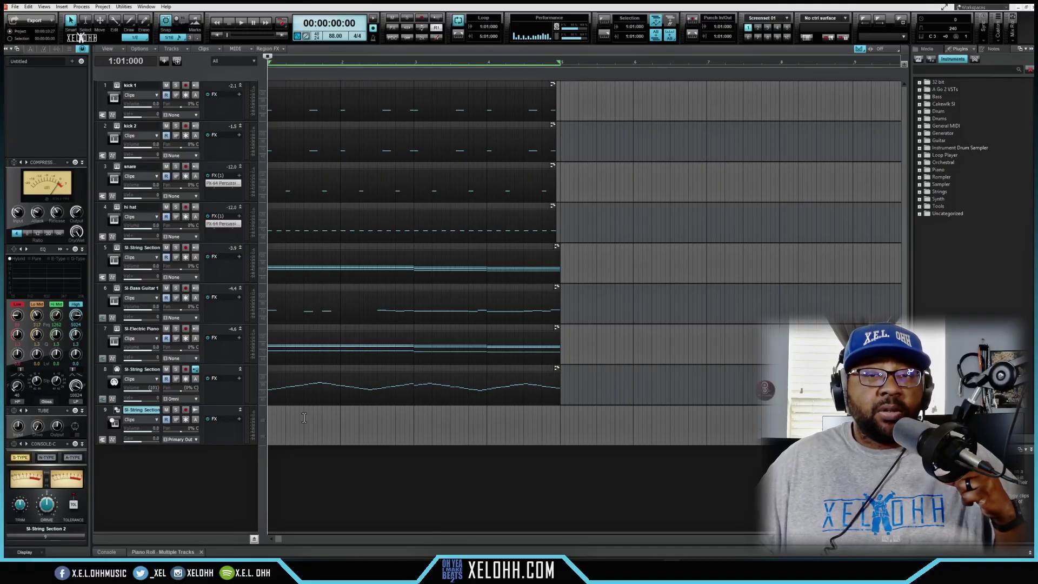
# Select string tracks 8 and 9 together and combine them with Make Instrument Track.
pyautogui.click(101, 387)
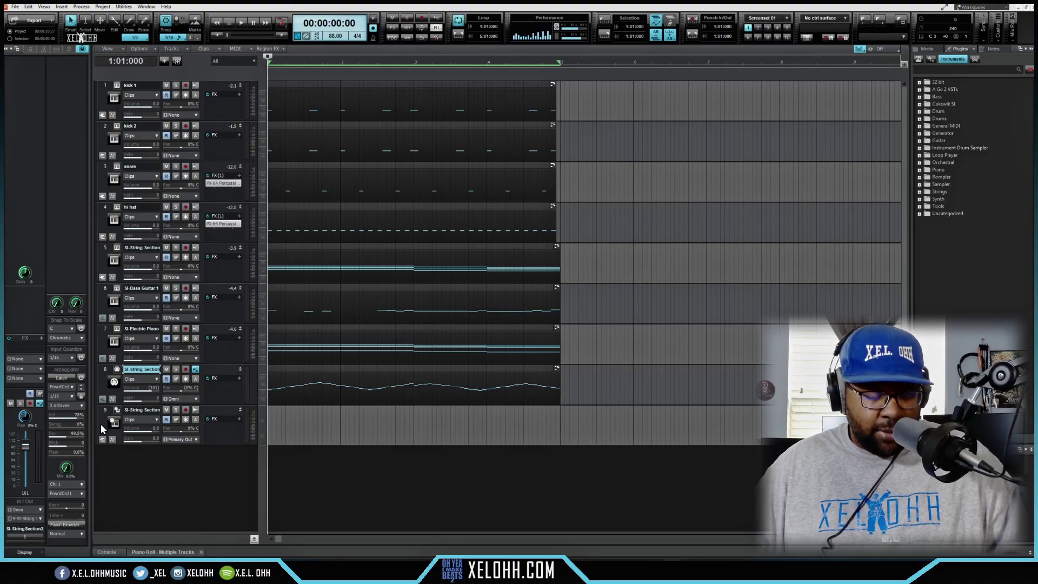
pyautogui.click(101, 421)
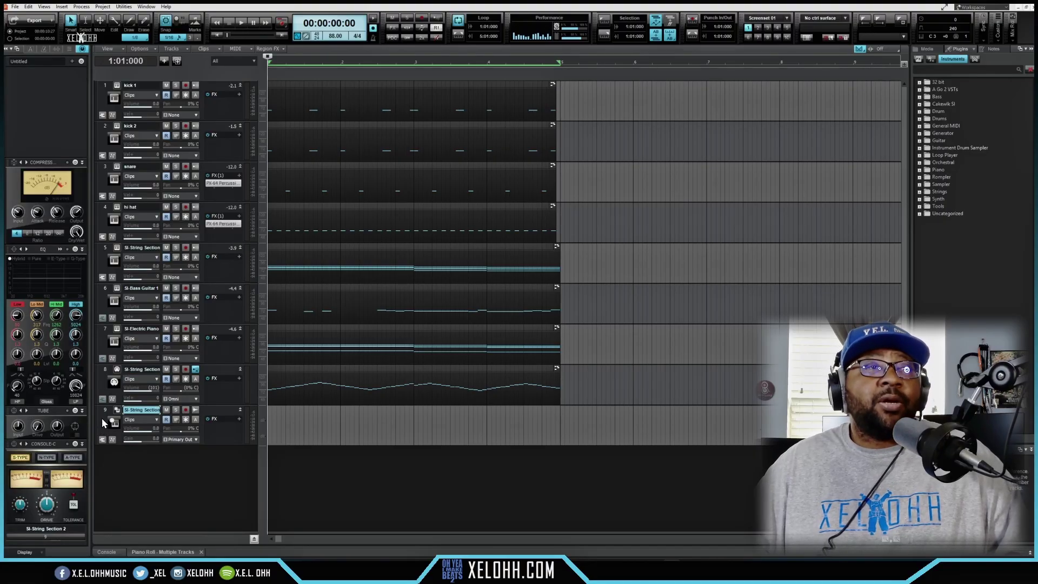
pyautogui.click(102, 384)
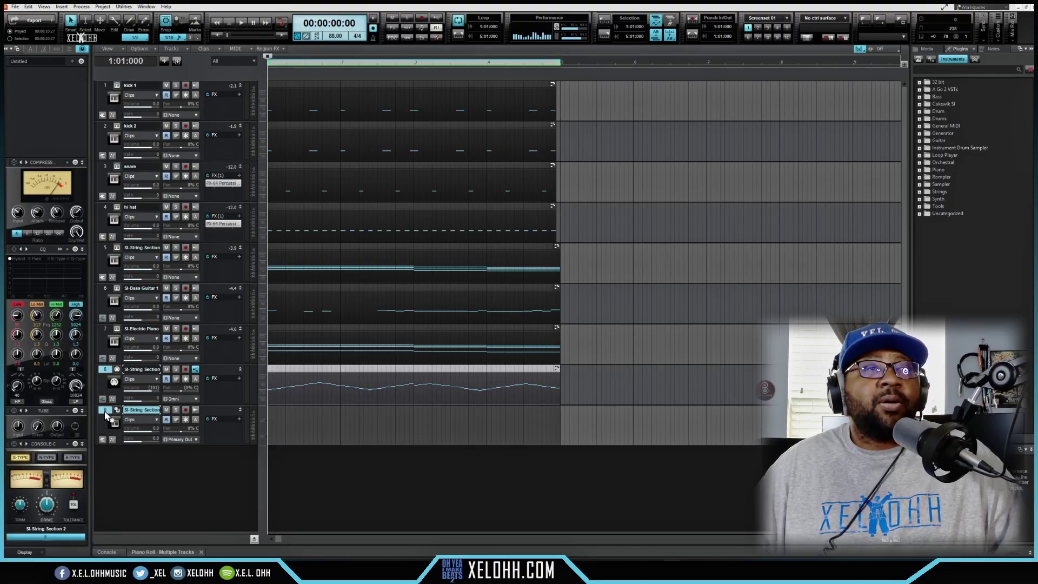
pyautogui.rightClick(102, 381)
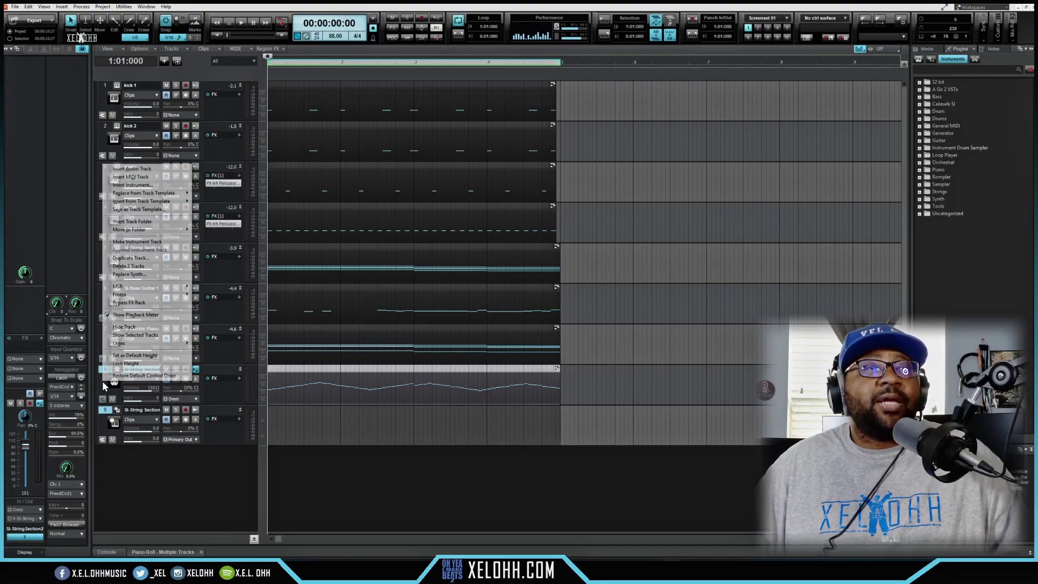
pyautogui.click(137, 244)
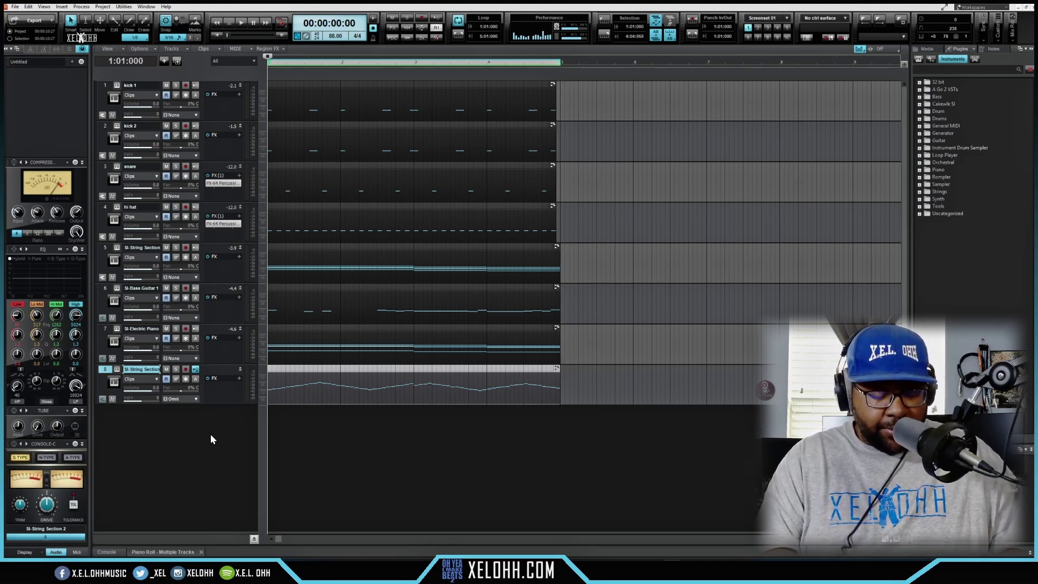
# Show the console and turn on kick 1's ProChannel EQ with a low-end boost and its compressor.
pyautogui.press('d')
pyautogui.click(106, 551)
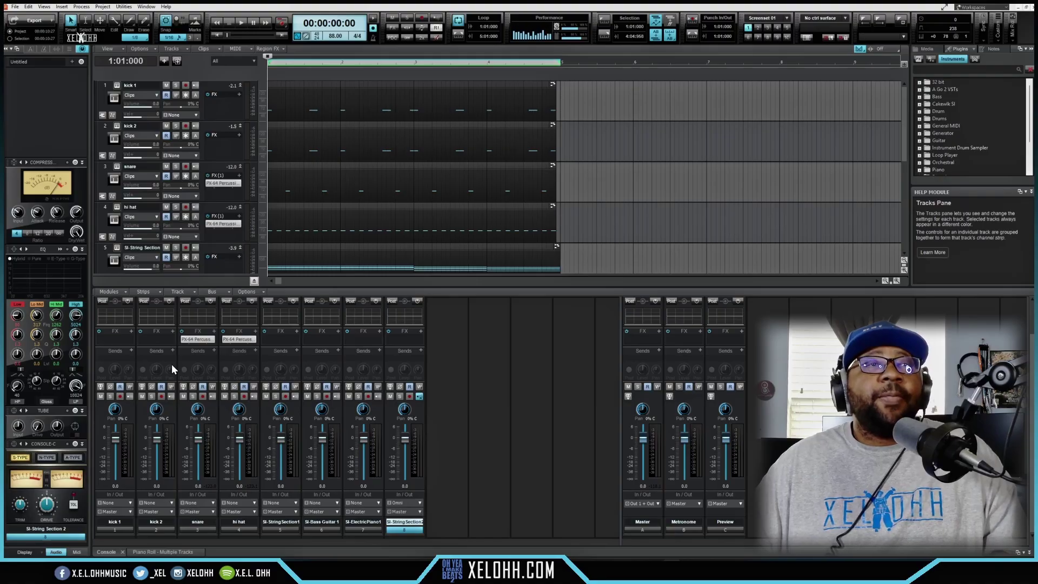
pyautogui.click(119, 339)
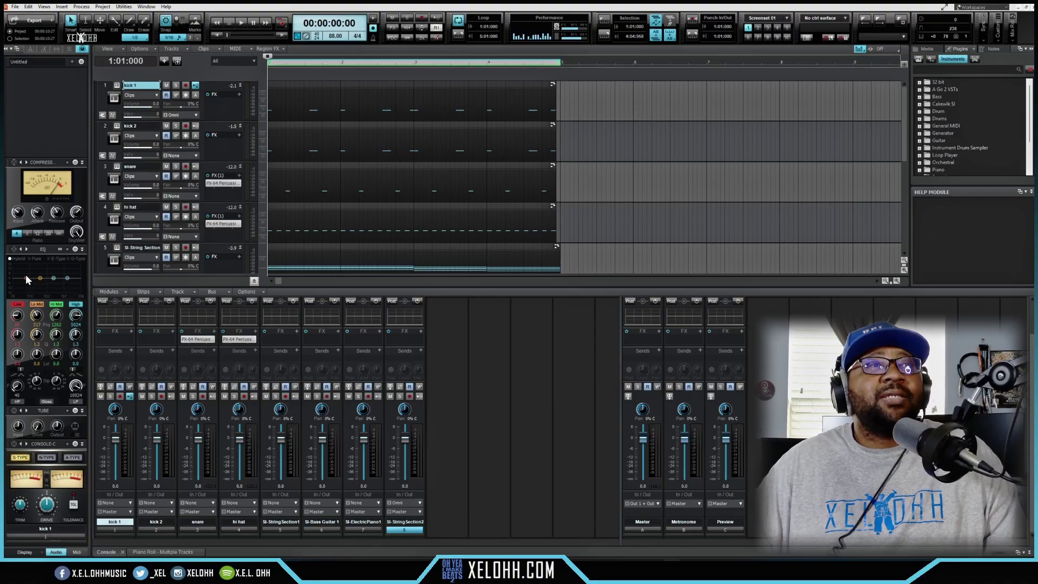
pyautogui.click(26, 276)
pyautogui.moveTo(27, 277); pyautogui.dragTo(25, 273)
pyautogui.click(74, 162)
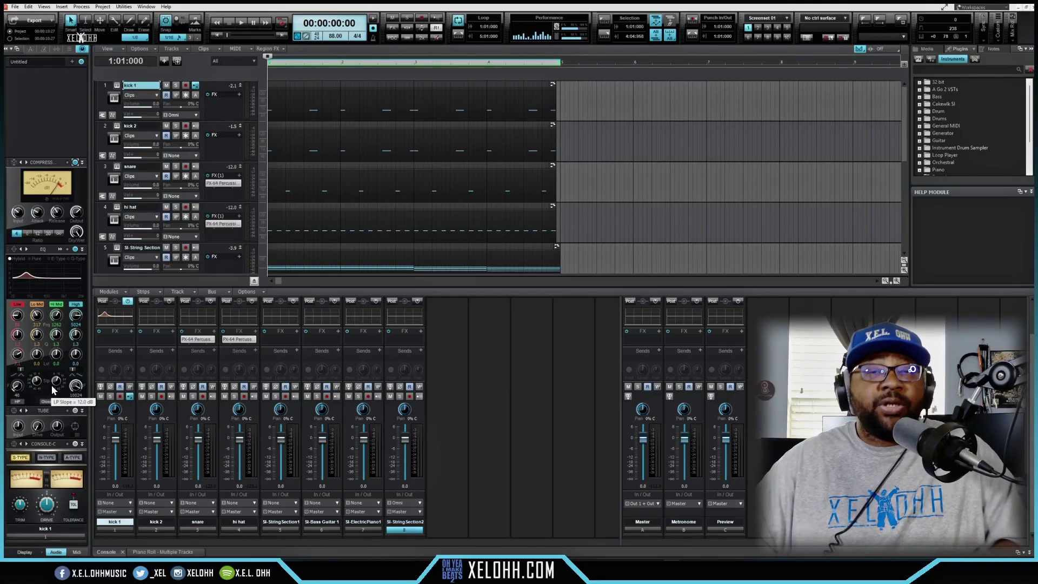
# Delete the Preview and Metronome buses and insert a new stereo Bus B beside Master.
pyautogui.click(739, 399)
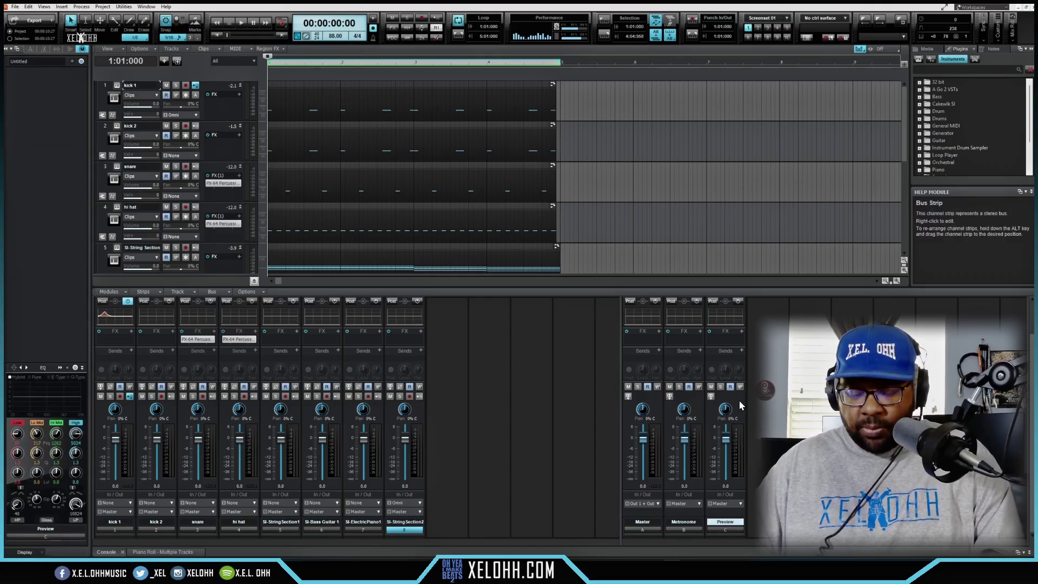
pyautogui.rightClick(739, 400)
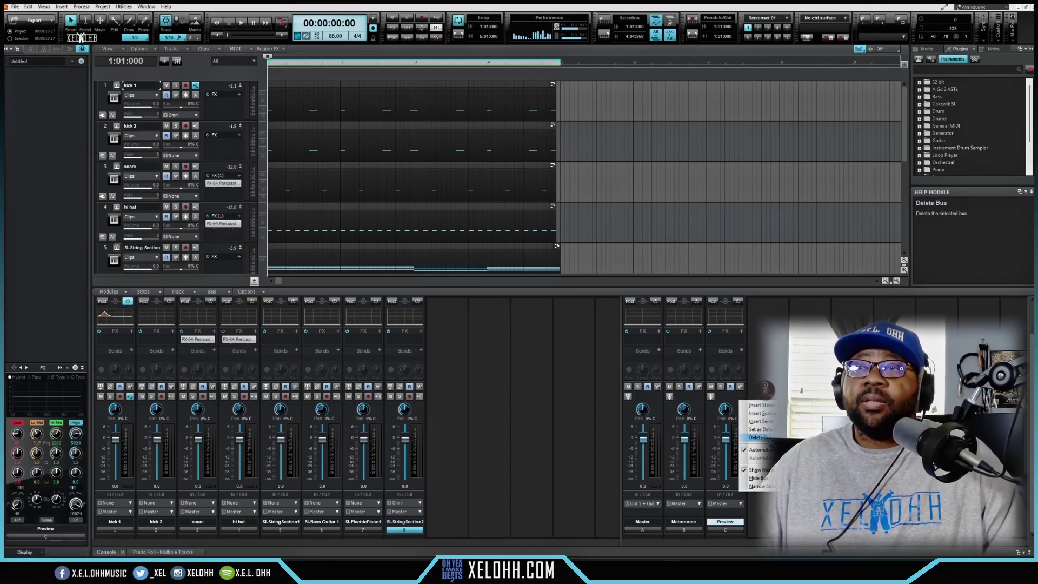
pyautogui.click(758, 437)
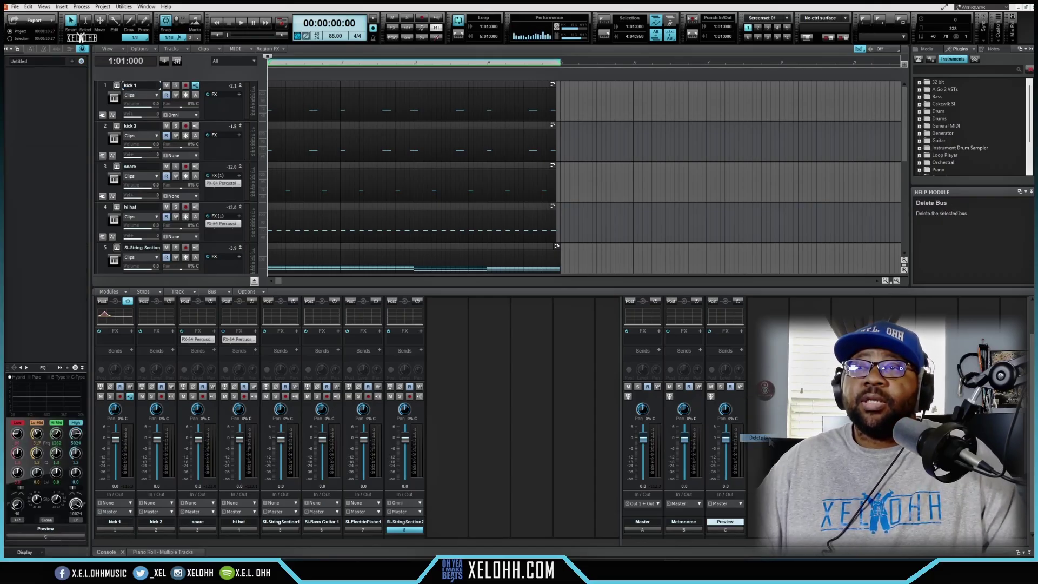
pyautogui.click(697, 402)
pyautogui.rightClick(697, 402)
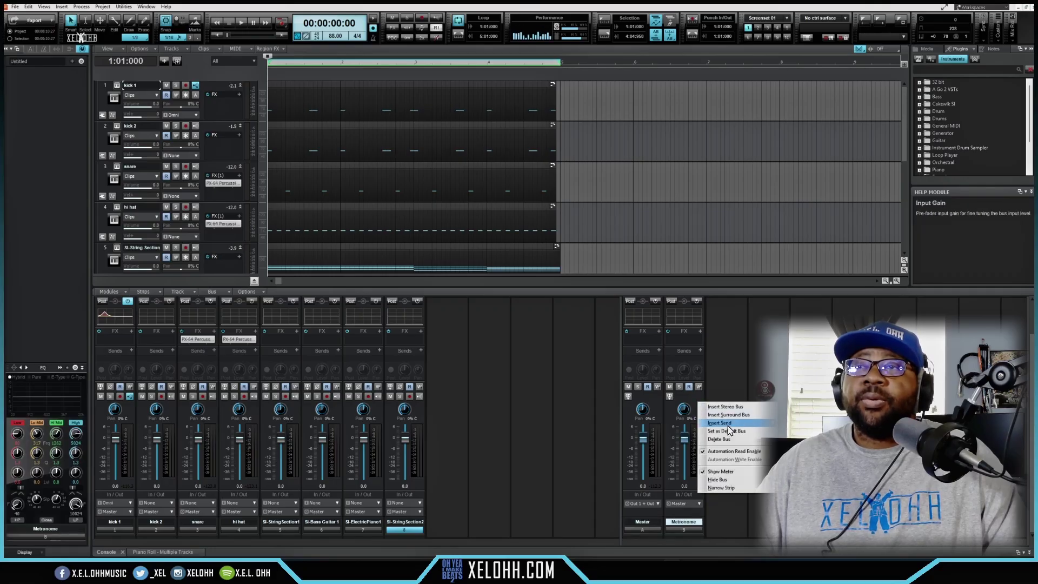
pyautogui.click(730, 443)
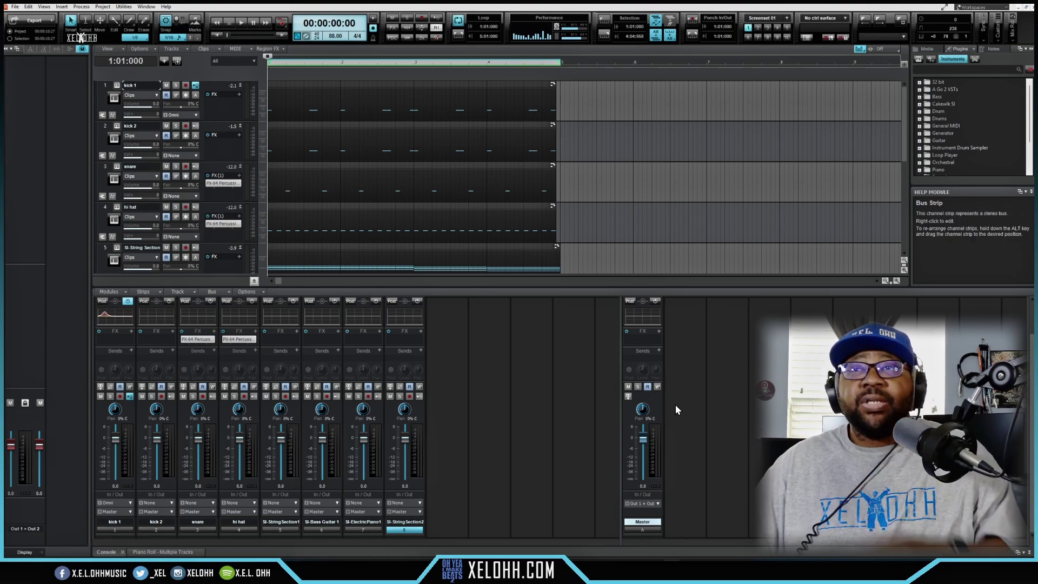
pyautogui.rightClick(683, 387)
pyautogui.click(707, 391)
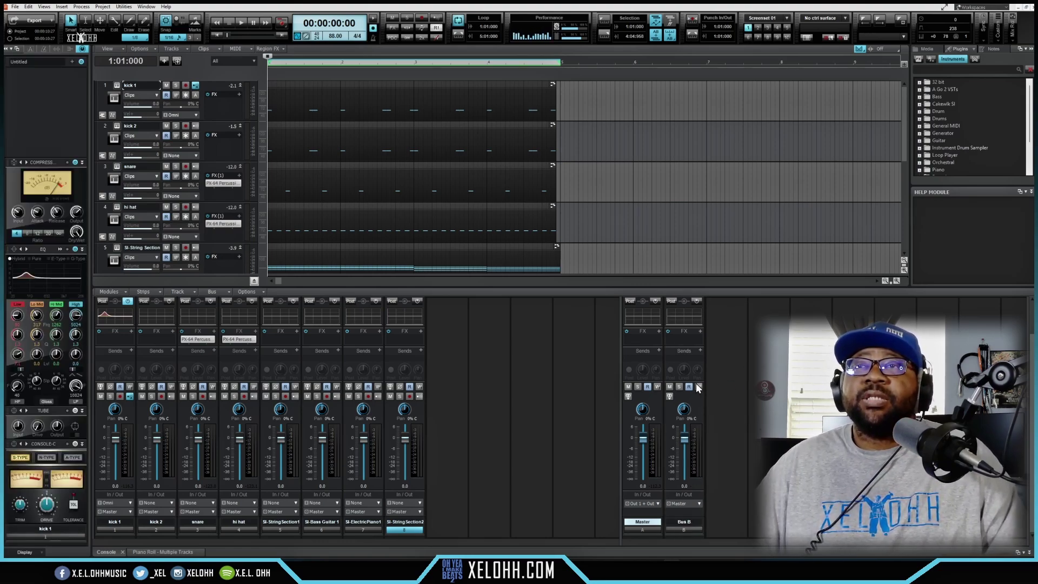
# Add Sonitus Reverb to Bus B and point the snare track's send to Bus B.
pyautogui.click(699, 331)
pyautogui.moveTo(637, 249)
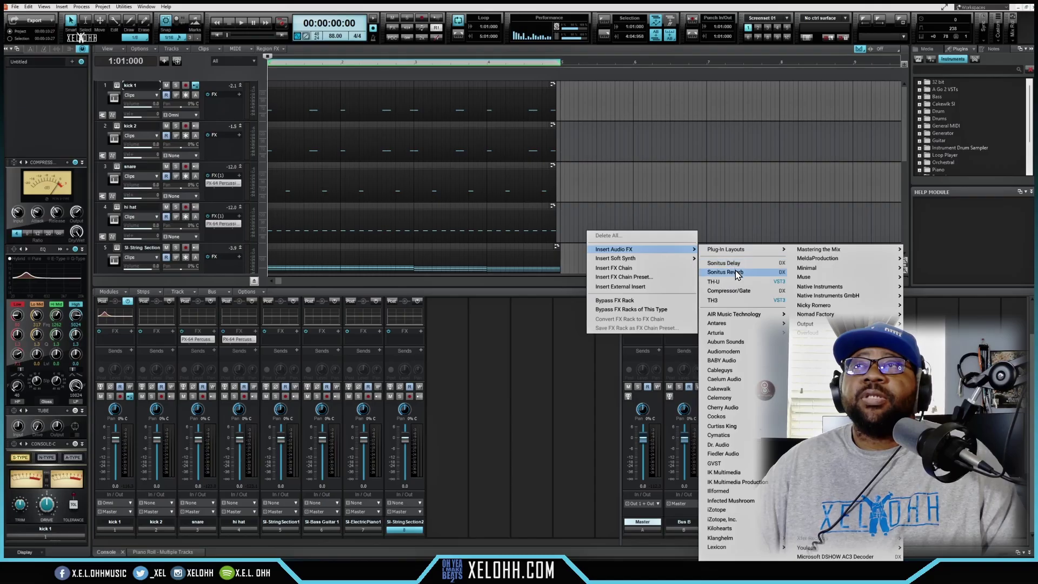
pyautogui.click(737, 277)
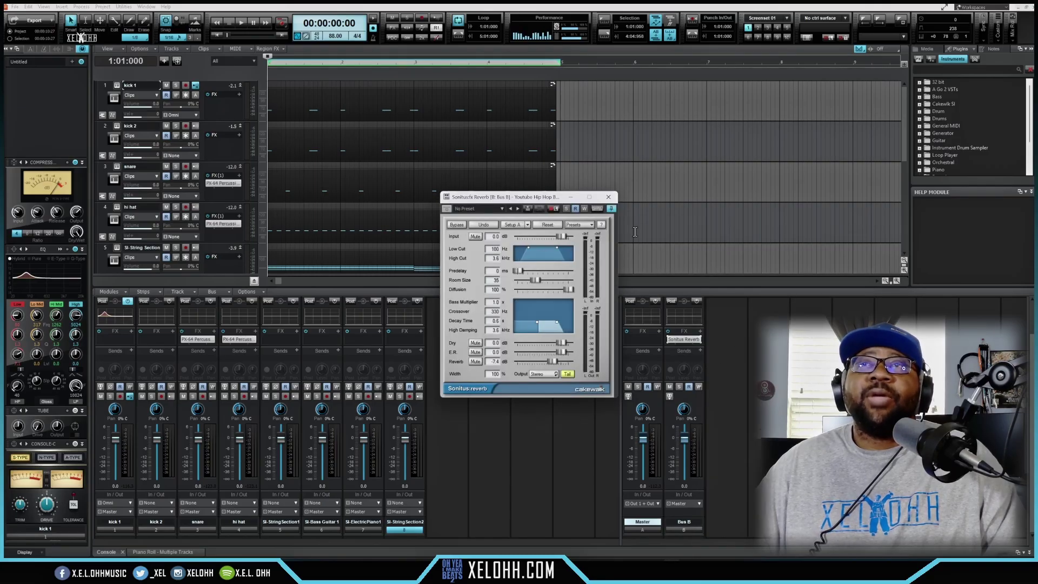
pyautogui.click(607, 197)
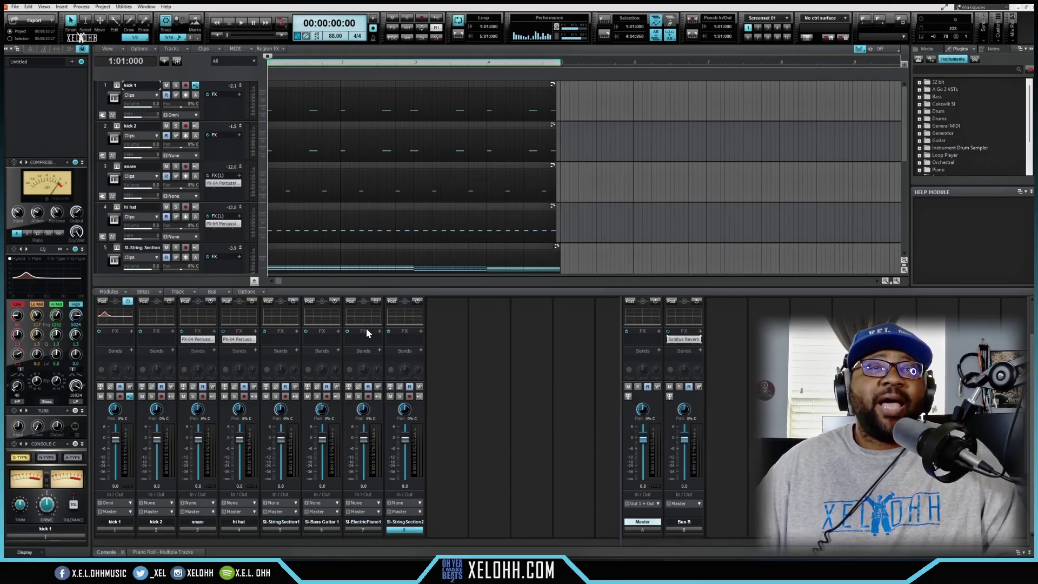
pyautogui.click(212, 349)
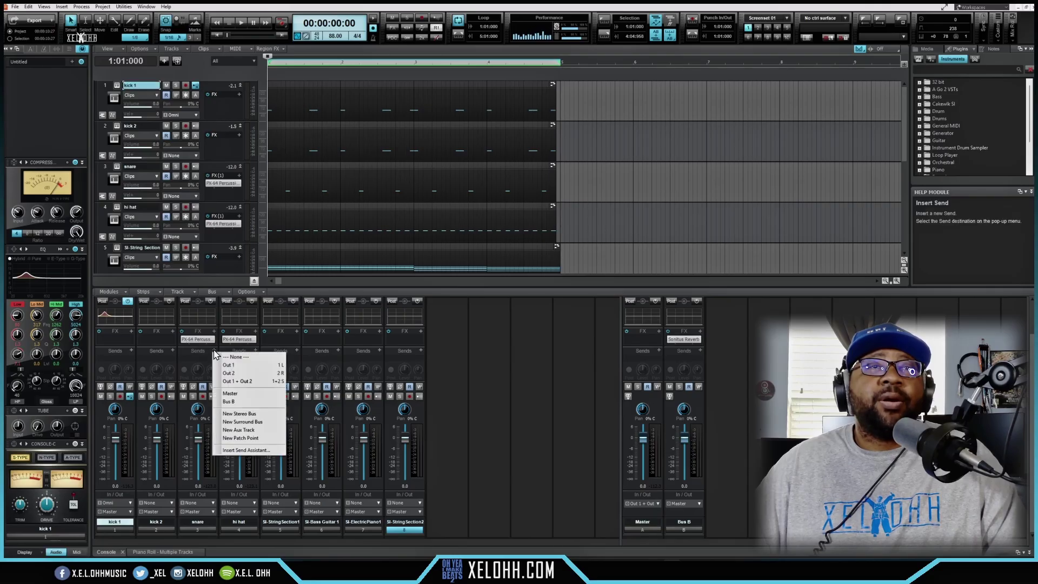
pyautogui.click(231, 402)
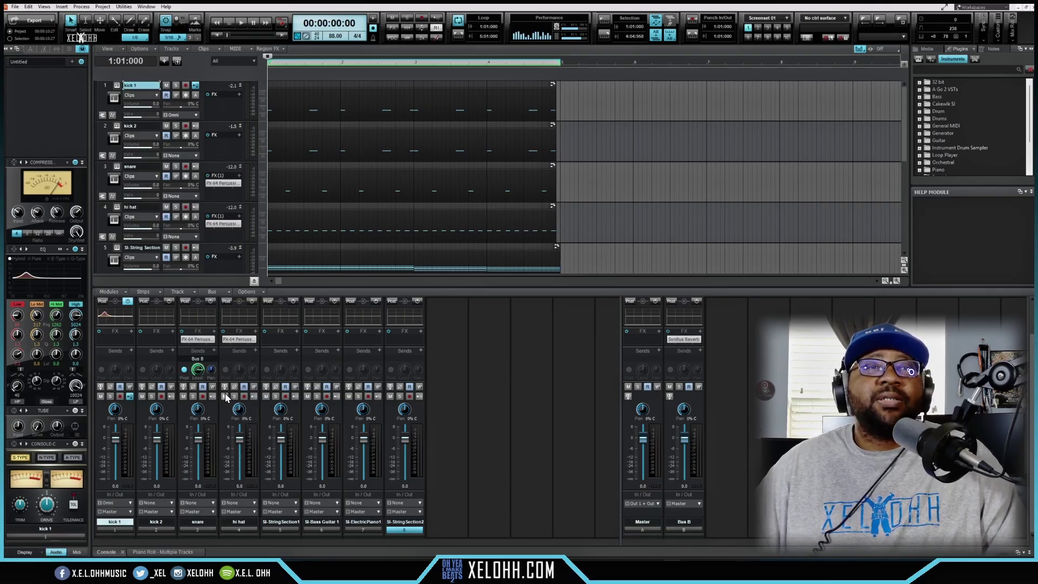
# Rename Bus B to 'reverb'.
pyautogui.doubleClick(682, 522)
pyautogui.write('reverb')
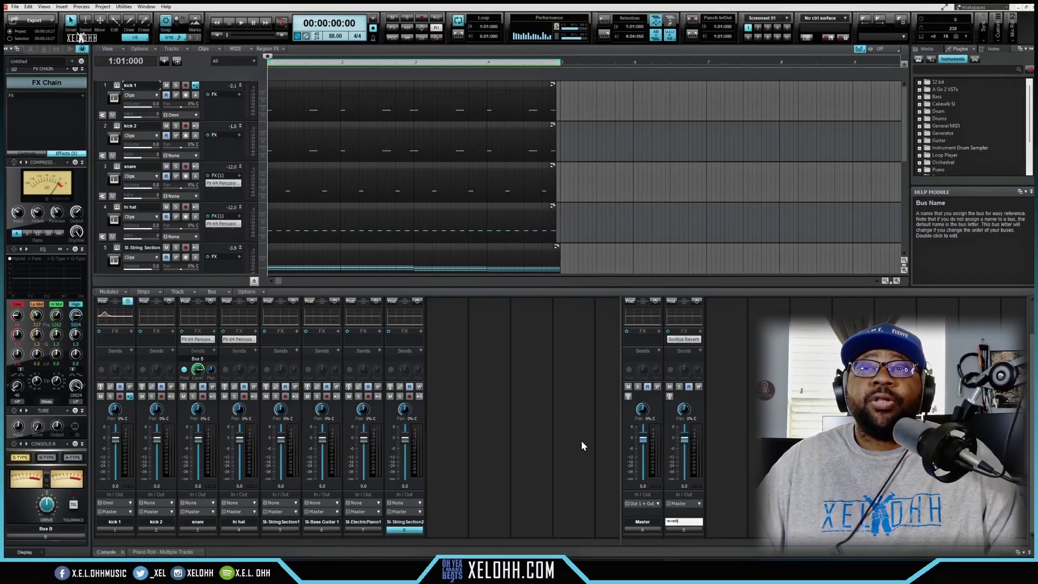
pyautogui.press('Return')
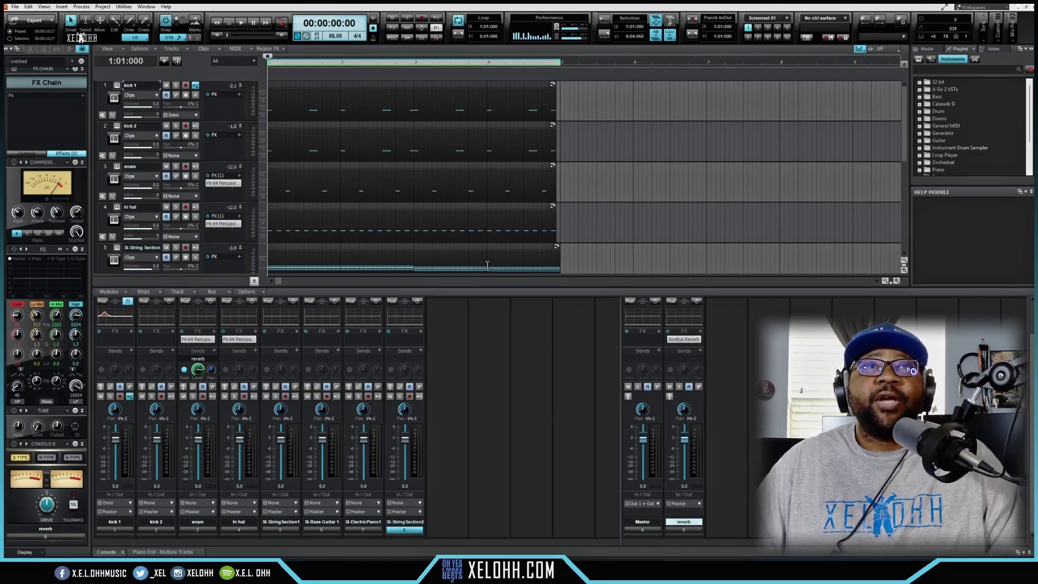
# With SI-String Section 2 selected, bounce the entire mix to a new track 9 via Tracks > Bounce to Track(s).
pyautogui.scroll(-3, 573, 221)
pyautogui.moveTo(578, 222)
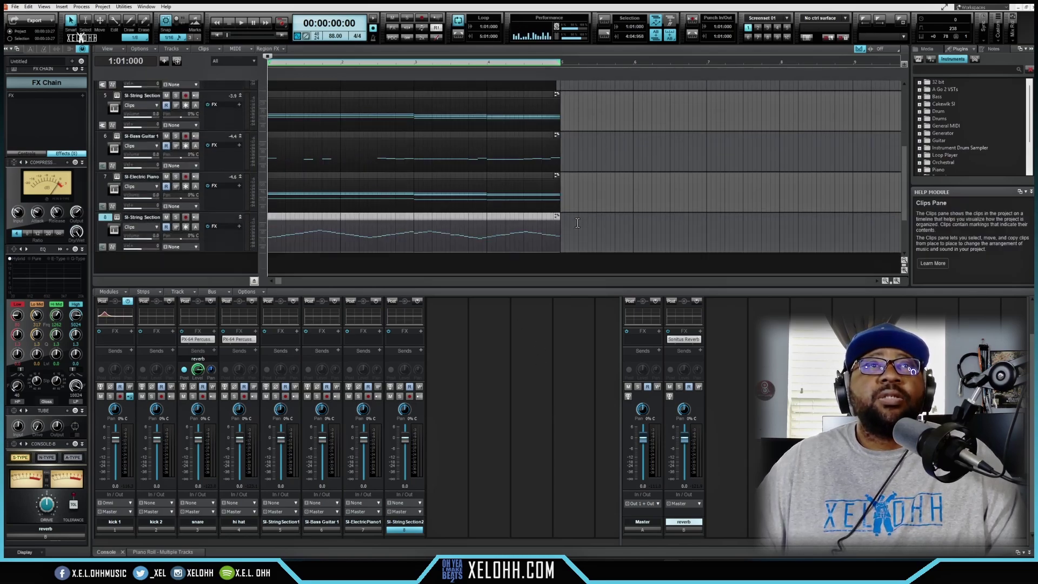
pyautogui.scroll(-1, 577, 223)
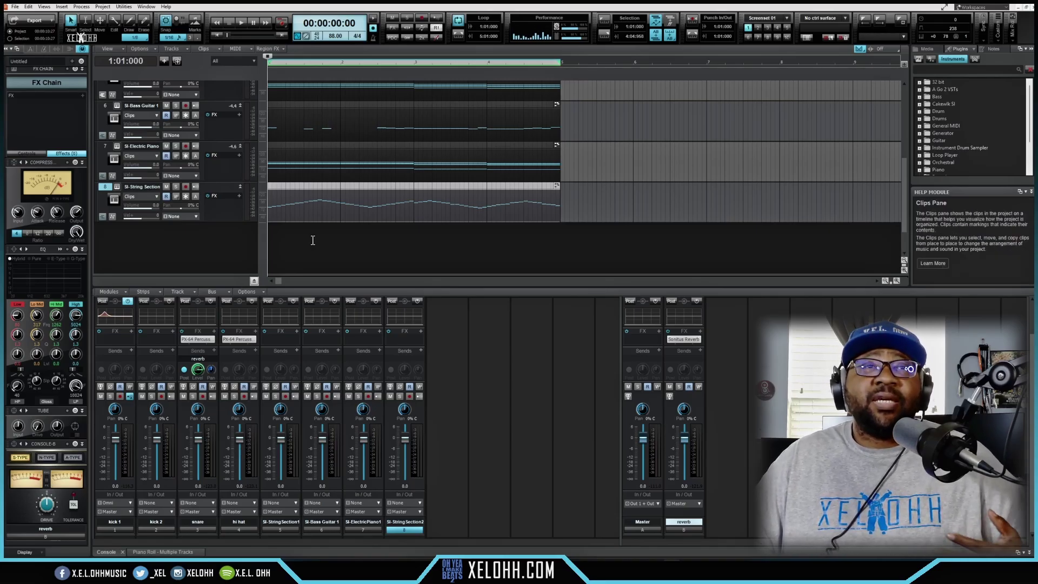
pyautogui.click(147, 208)
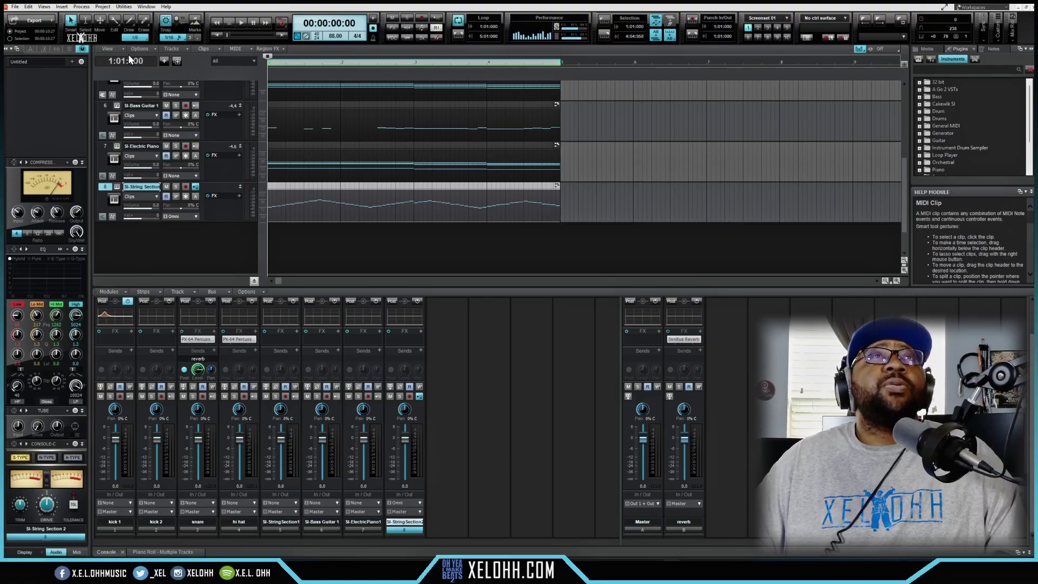
pyautogui.click(184, 48)
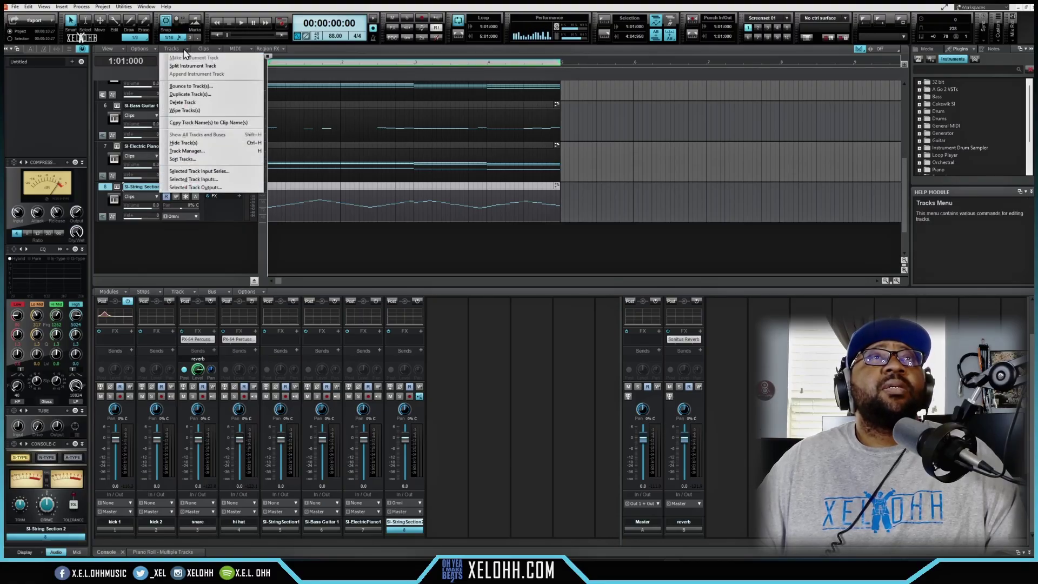
pyautogui.click(196, 88)
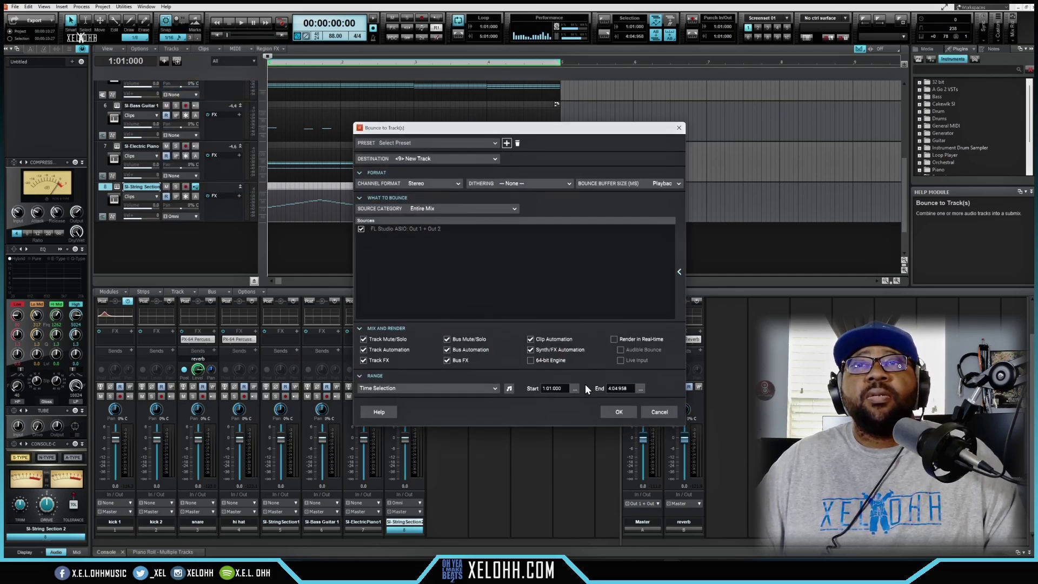
pyautogui.click(617, 412)
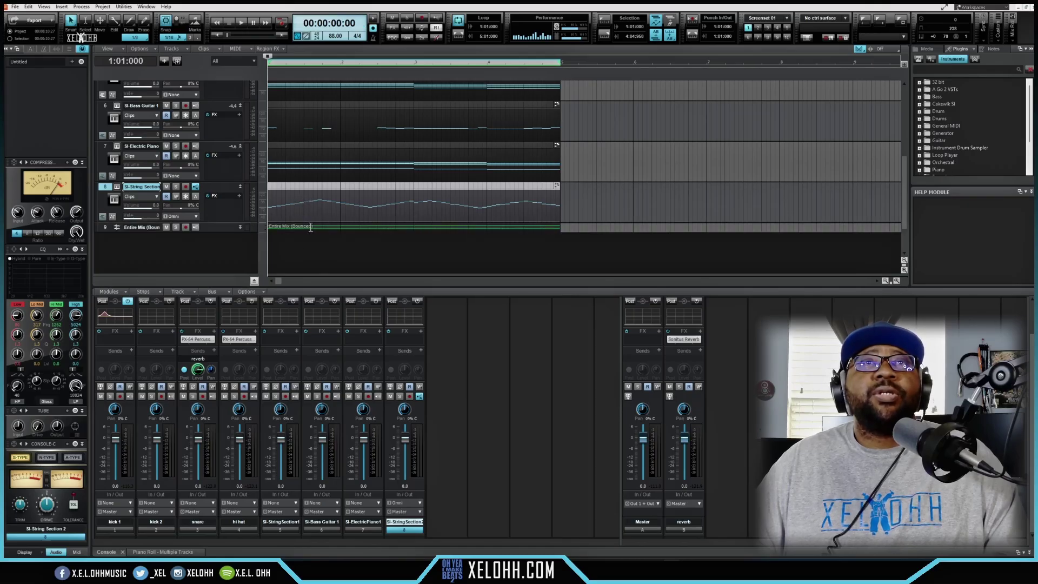
# Mute SI-String Section 2, solo Entire Mix (Bounced), and play the bounce briefly.
pyautogui.click(240, 228)
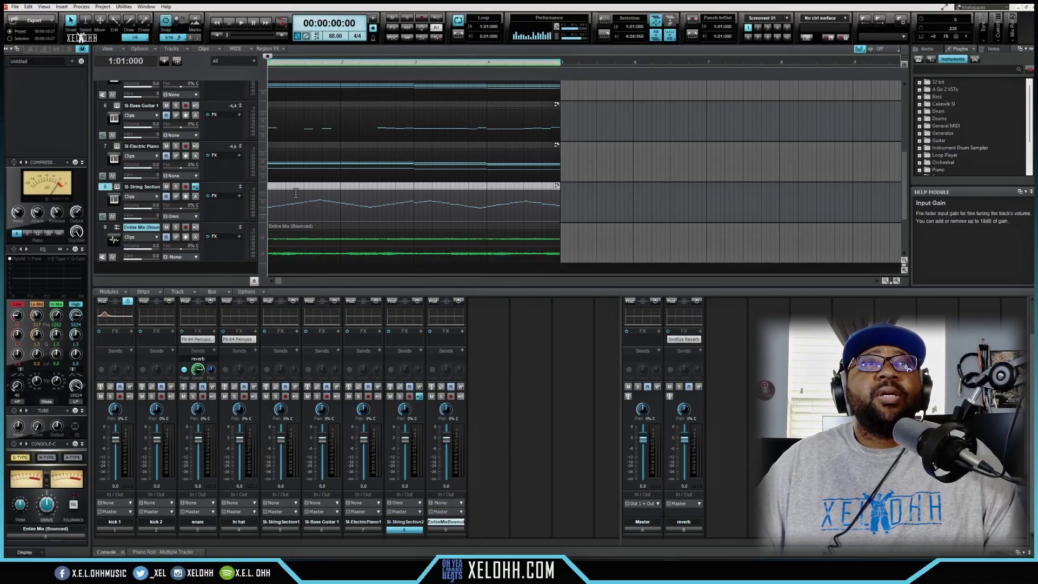
pyautogui.click(166, 187)
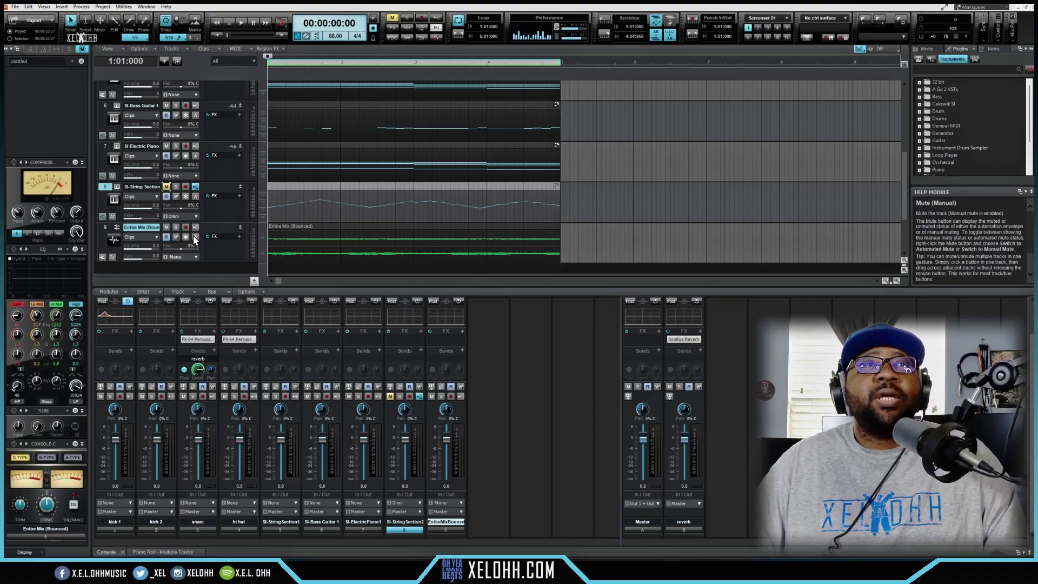
pyautogui.click(176, 227)
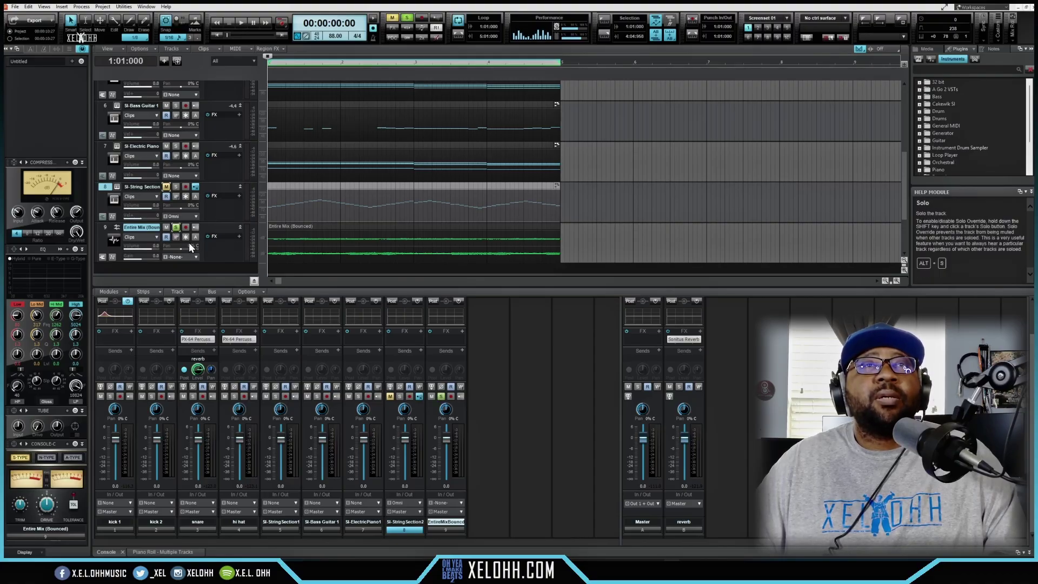
pyautogui.press('space')
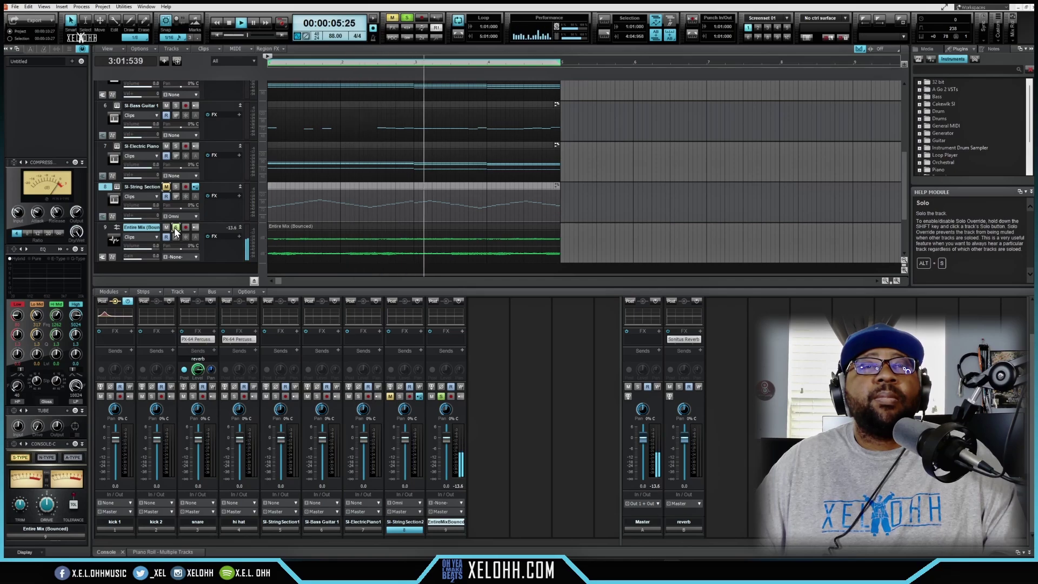
pyautogui.press('space')
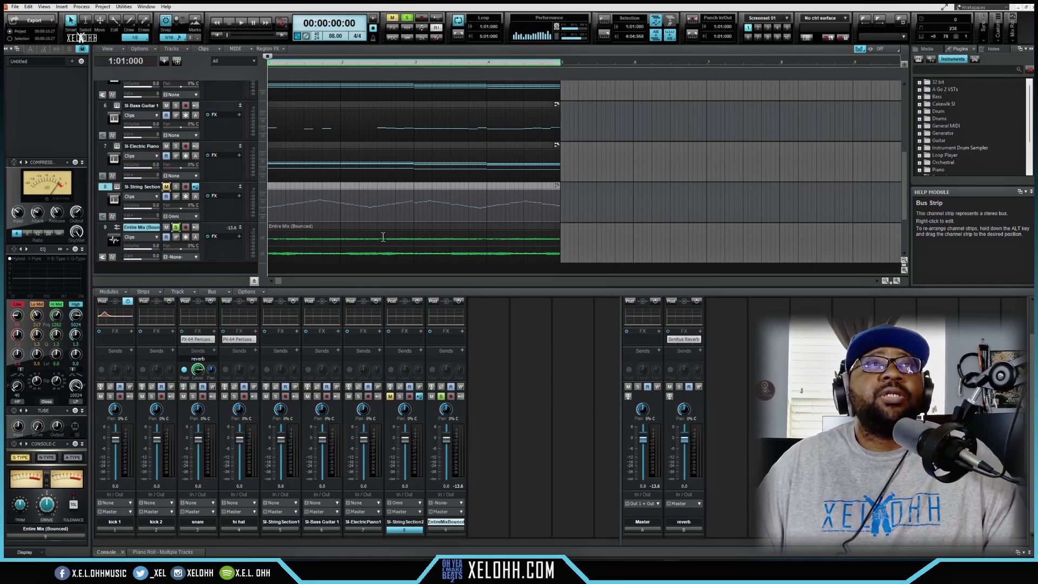
pyautogui.click(14, 7)
# Save the project as 'Youtube Hip Hop Beat Free CWP File 2.cwp' and dismiss the Project Information notice.
pyautogui.click(33, 107)
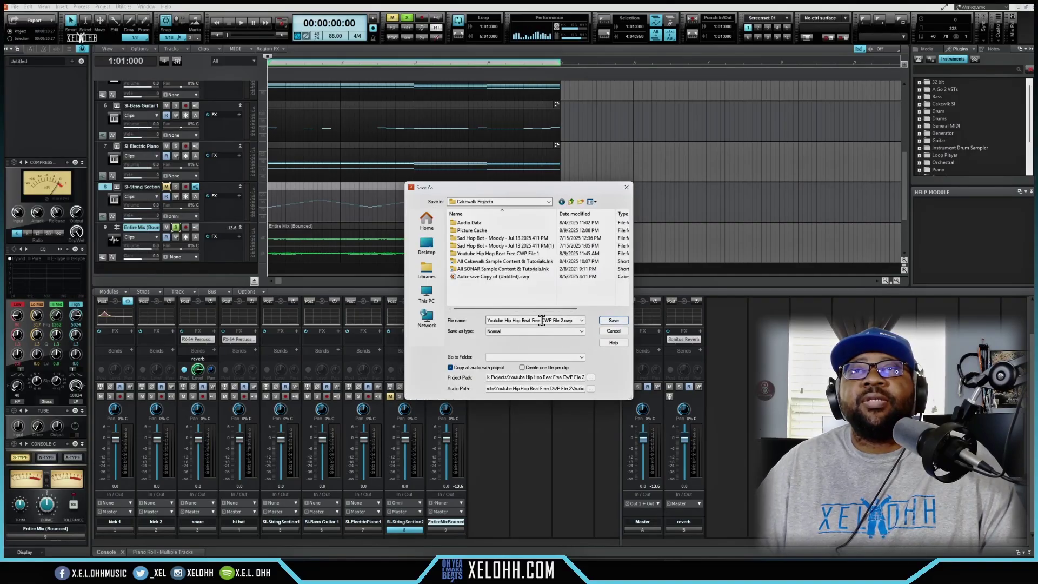
pyautogui.click(611, 320)
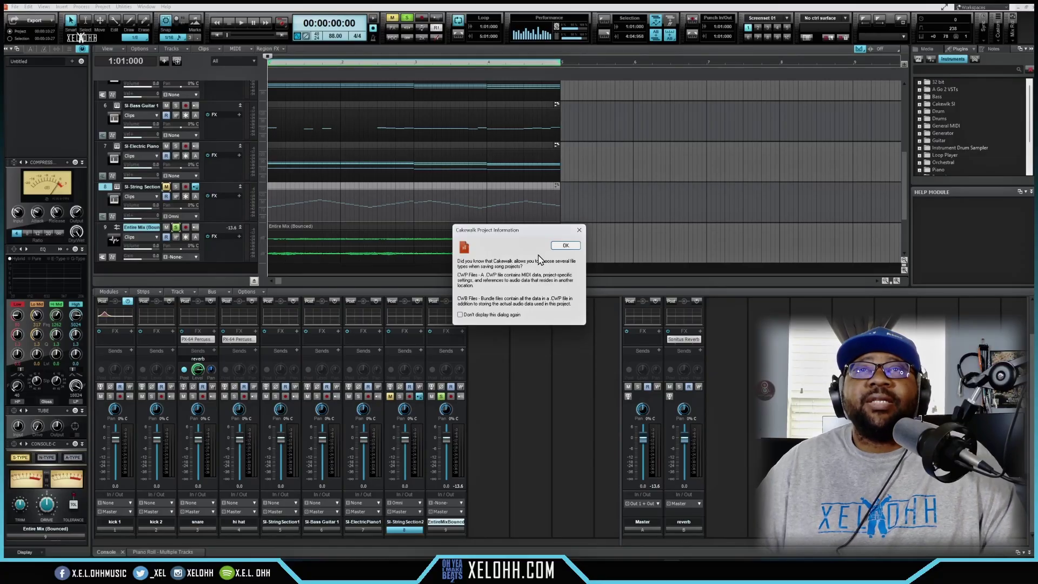
pyautogui.click(564, 244)
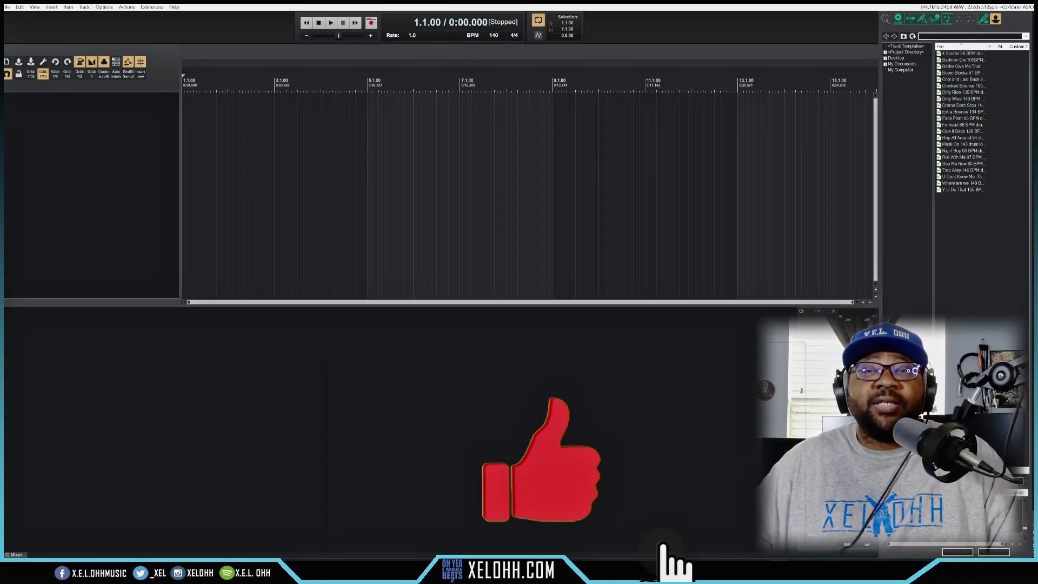
# In File Explorer, open the CWP File 2 folder under Cakewalk Projects and drag its .cwp file into REAPER.
pyautogui.hotkey('alt', 'Tab')
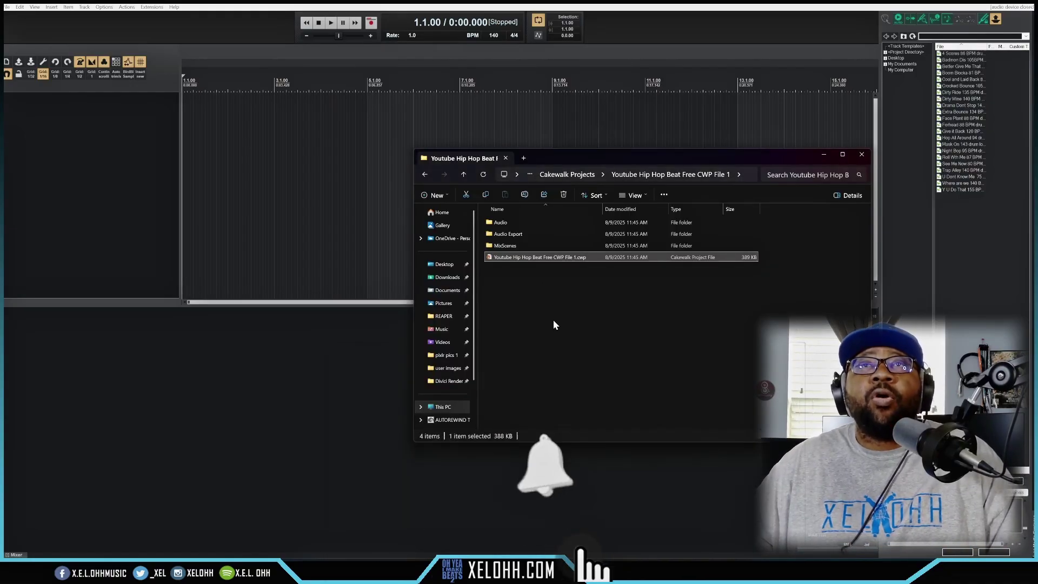
pyautogui.click(463, 174)
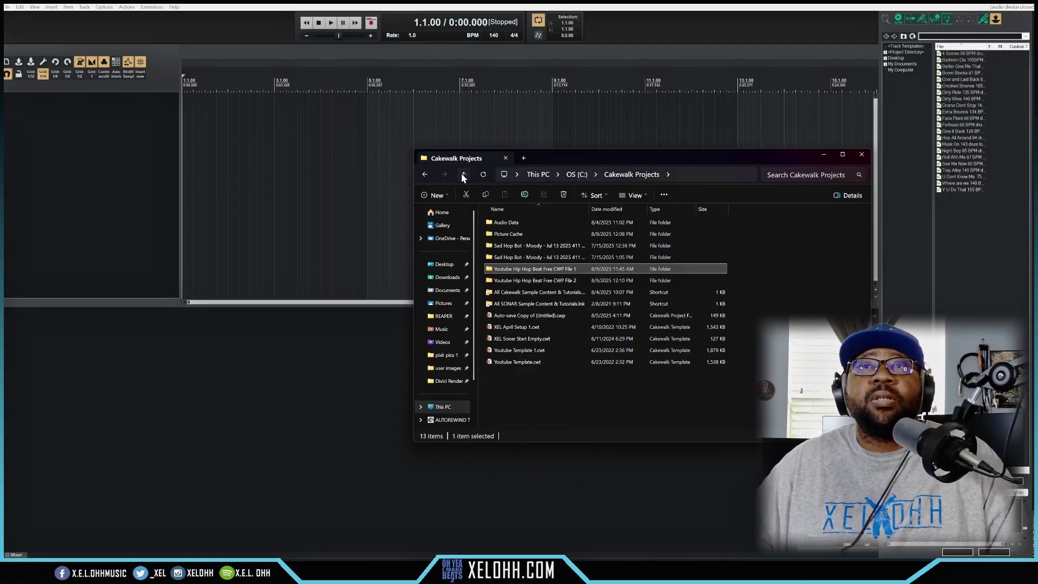
pyautogui.click(529, 281)
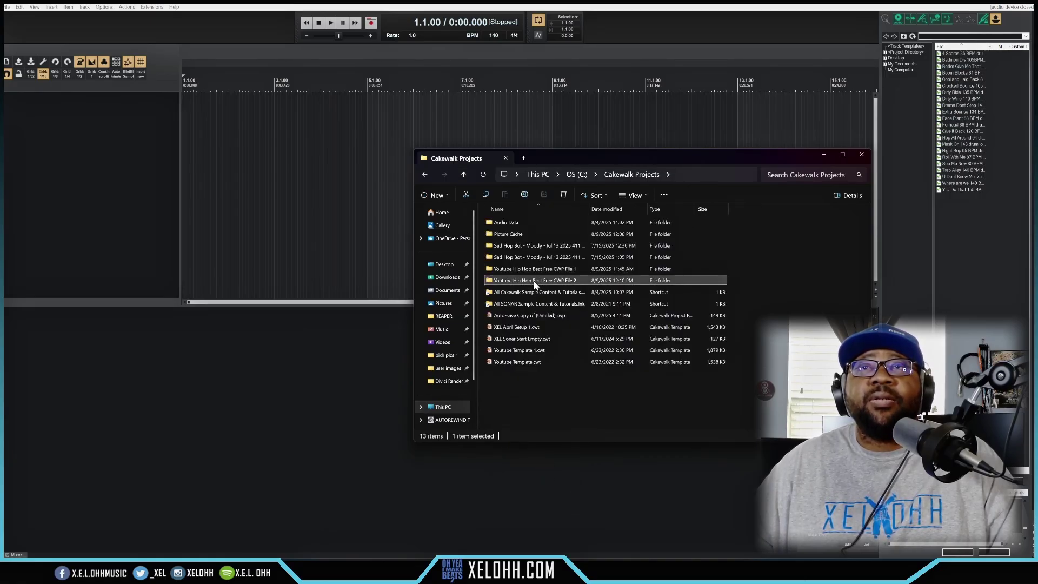
pyautogui.doubleClick(526, 281)
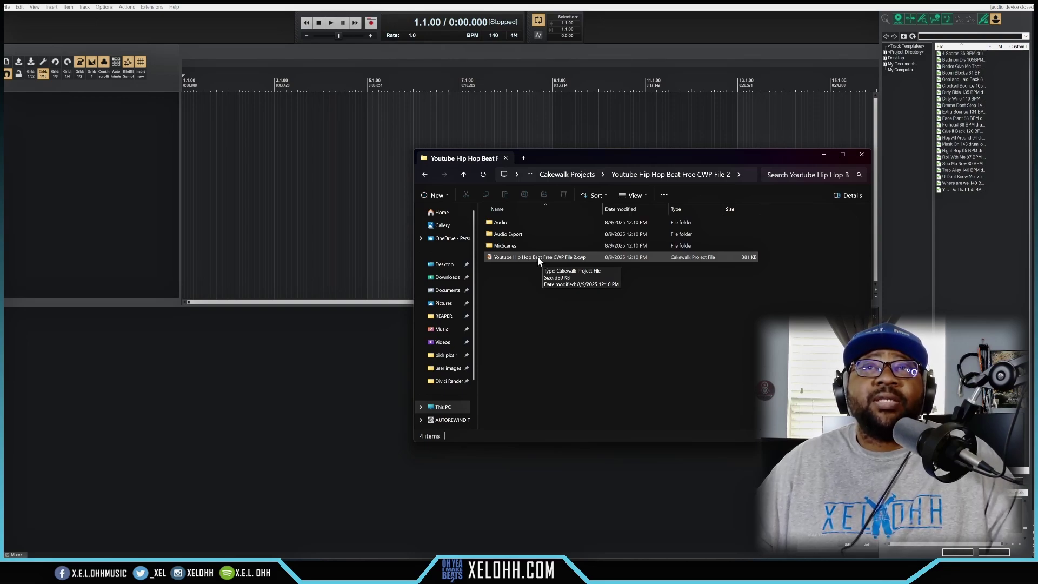
pyautogui.moveTo(538, 258); pyautogui.dragTo(335, 359)
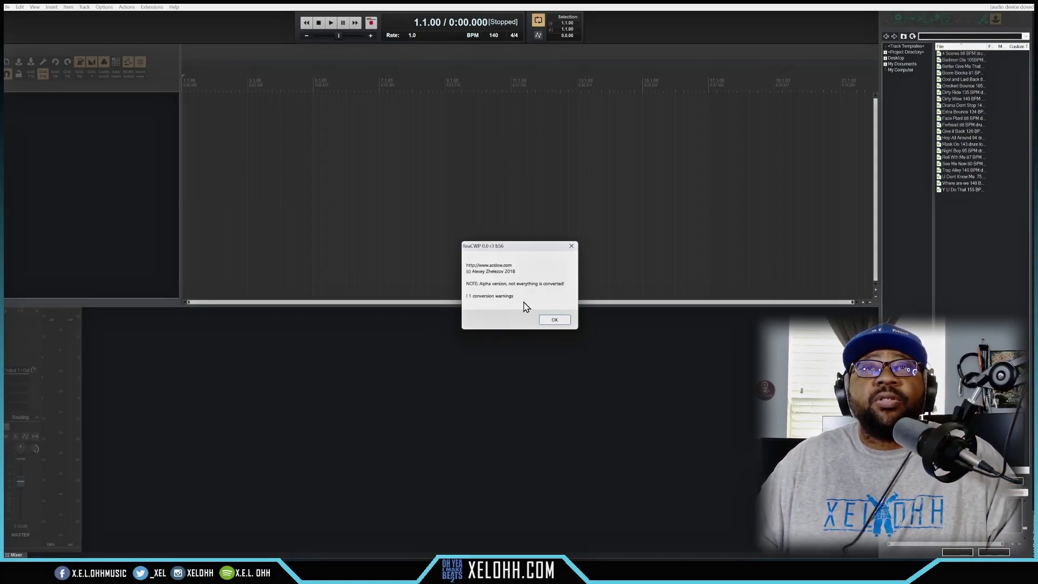
# Accept the ReaCWP conversion notice so REAPER loads the converted project at 88 BPM.
pyautogui.click(555, 320)
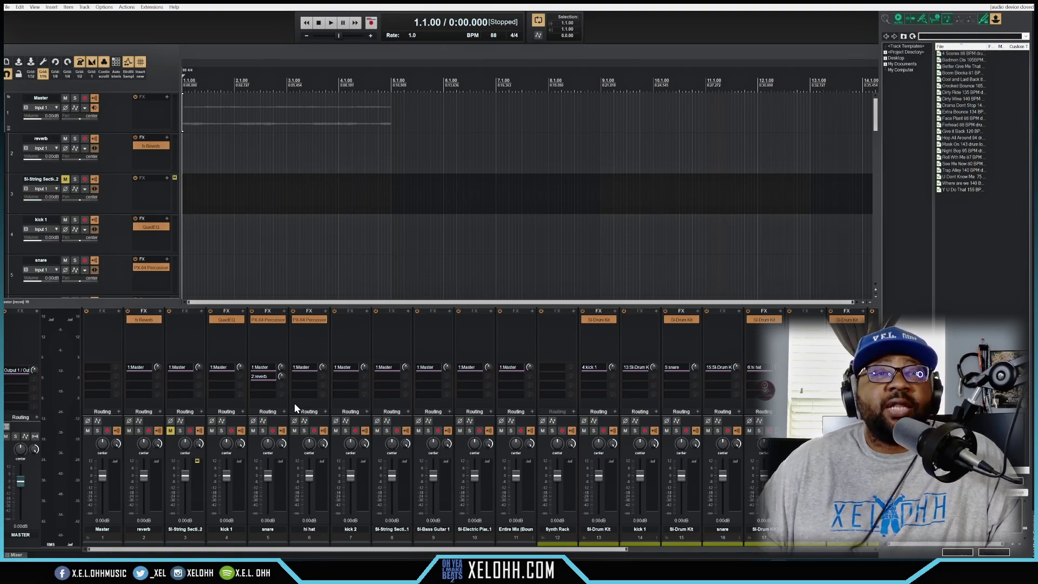
# Scroll the REAPER mixer to review the remaining imported channels.
pyautogui.moveTo(293, 549)
pyautogui.mouseDown()
pyautogui.moveTo(572, 558)
pyautogui.moveTo(285, 550)
pyautogui.mouseUp()
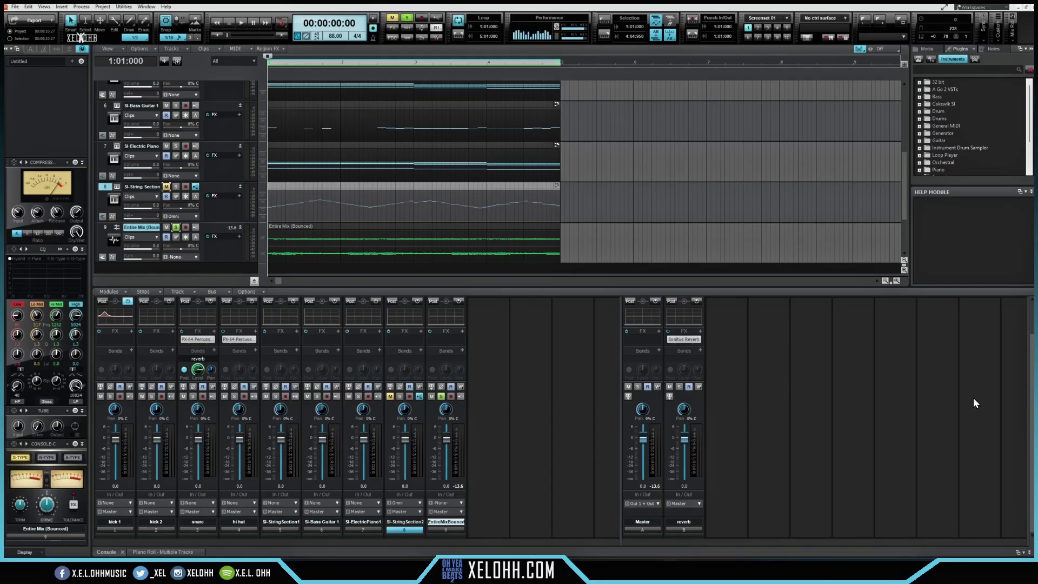
# Scroll the Cakewalk console to reveal its hardware output strip for comparison.
pyautogui.moveTo(1028, 388); pyautogui.dragTo(890, 387)
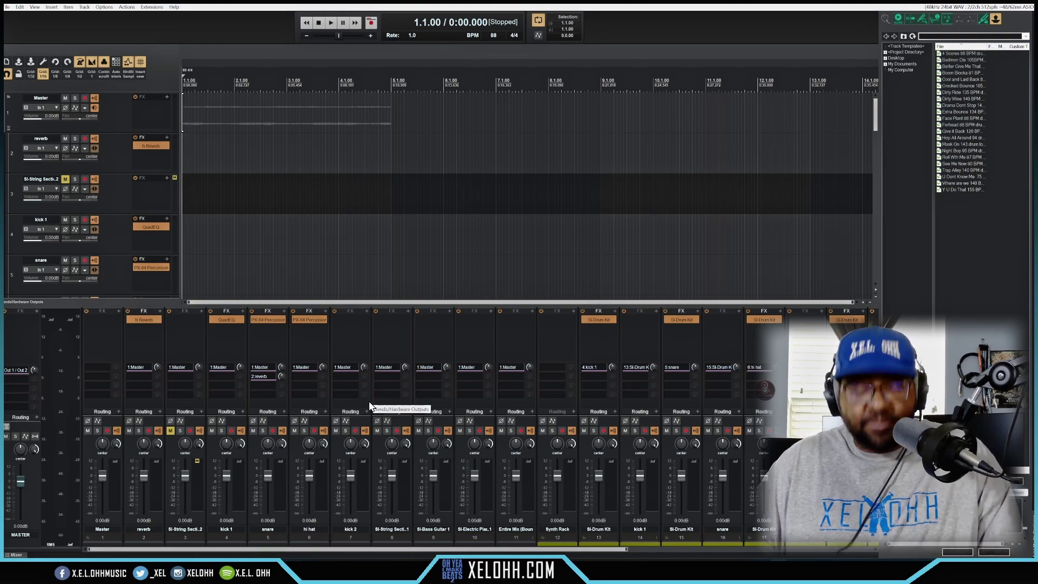
# Play the converted 88 BPM beat, then stop and return to the start.
pyautogui.click(331, 23)
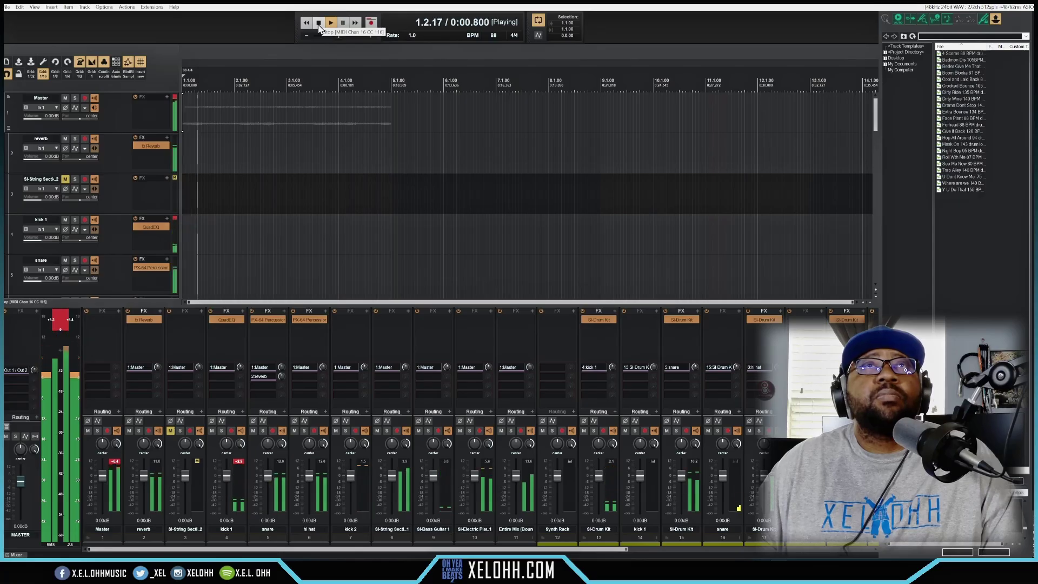
pyautogui.click(318, 27)
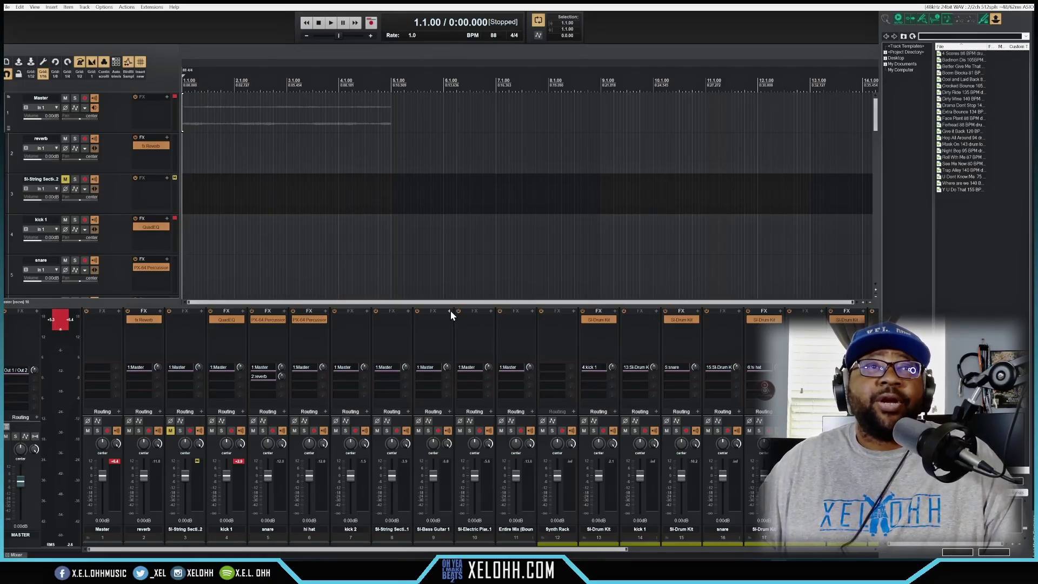
pyautogui.scroll(-7, 372, 177)
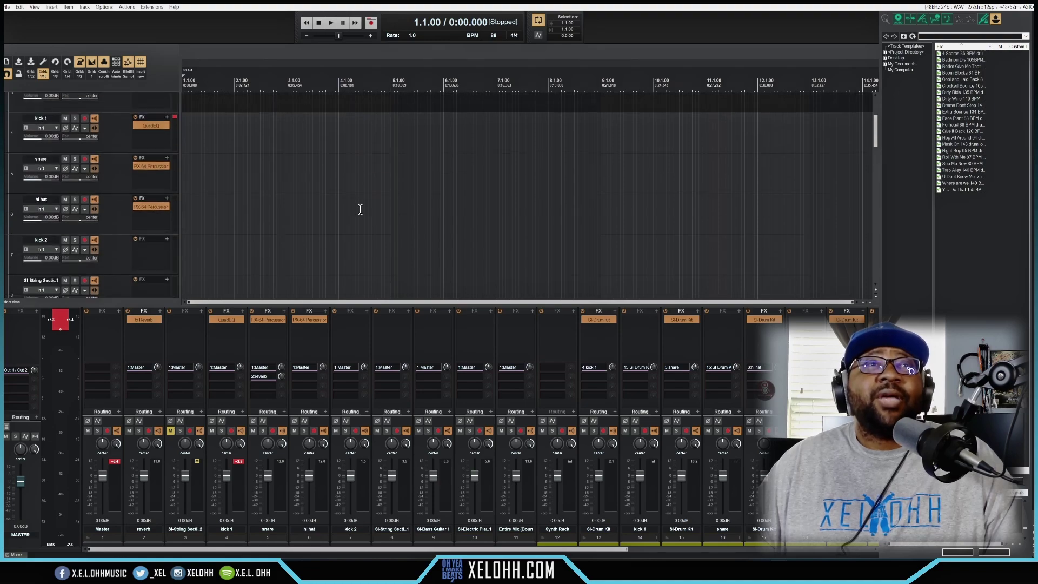
pyautogui.scroll(-2, 385, 218)
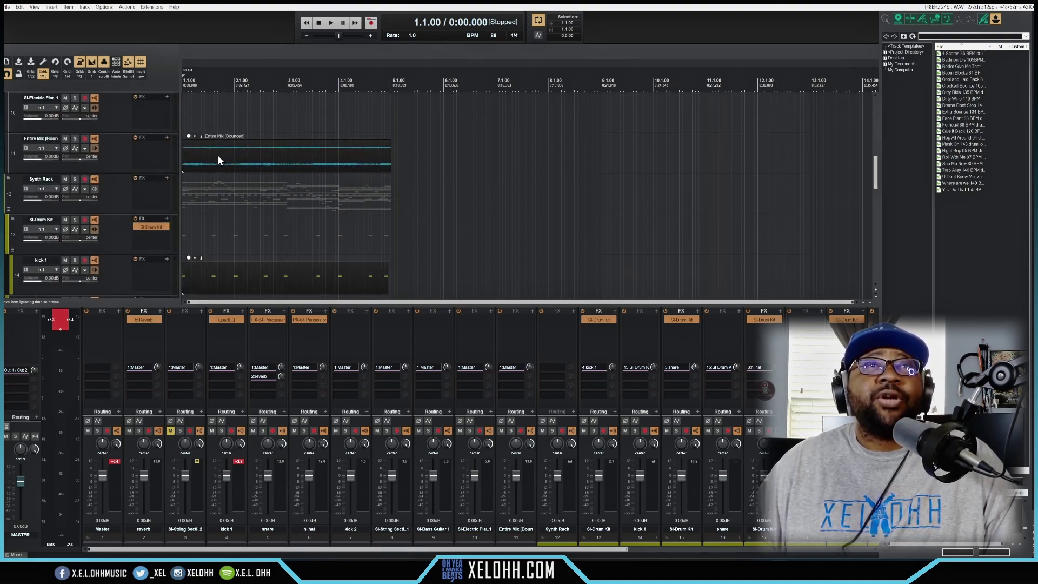
pyautogui.click(75, 139)
pyautogui.press('space')
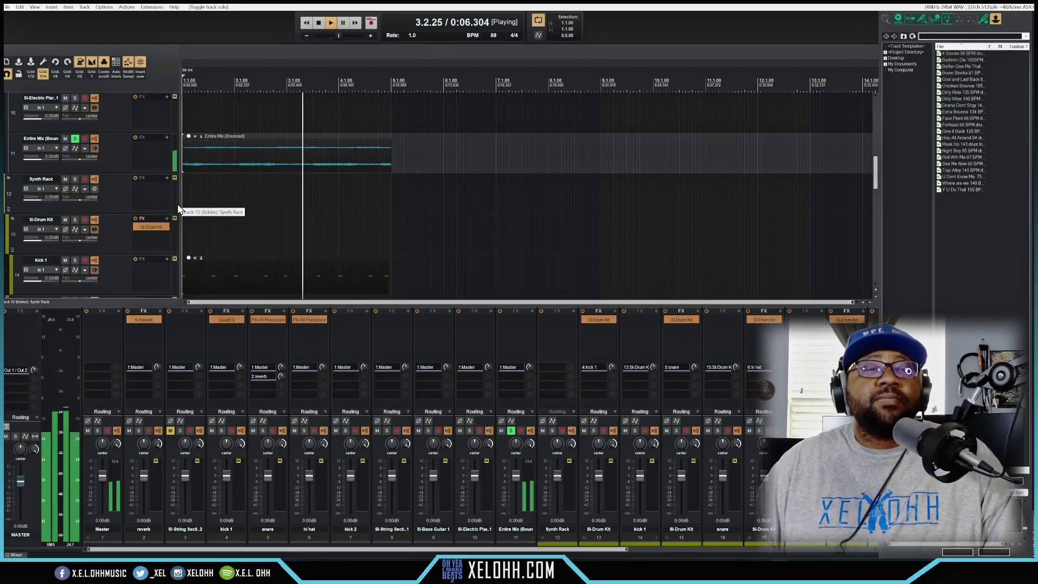
pyautogui.press('space')
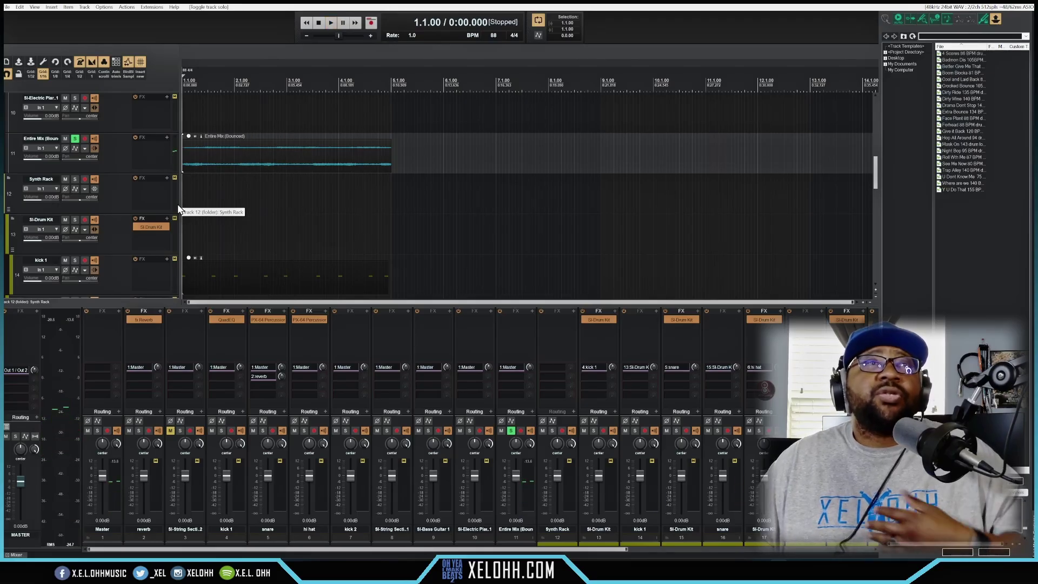
pyautogui.click(74, 139)
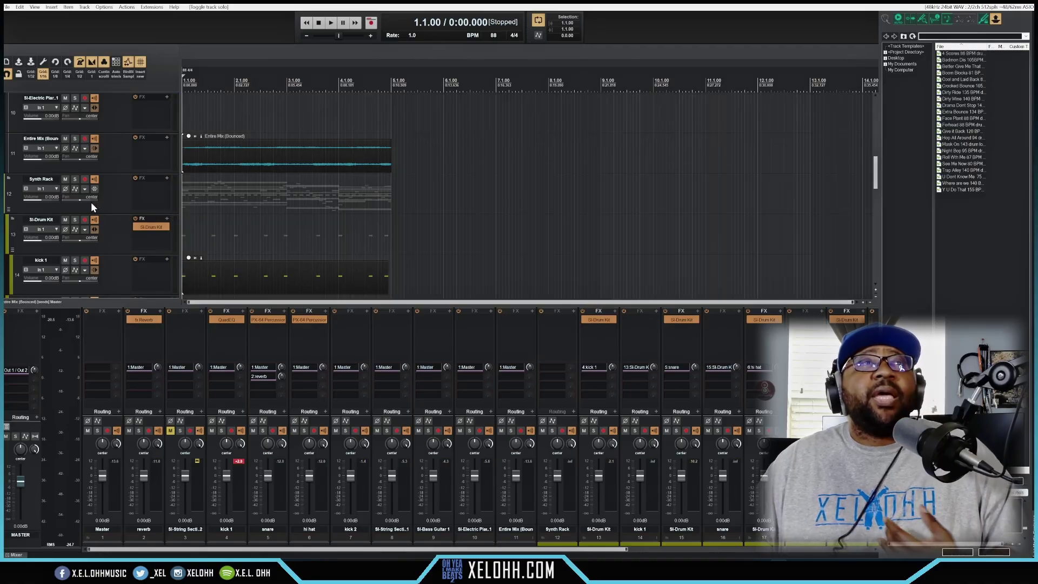
pyautogui.scroll(-2, 117, 197)
pyautogui.scroll(1, 117, 202)
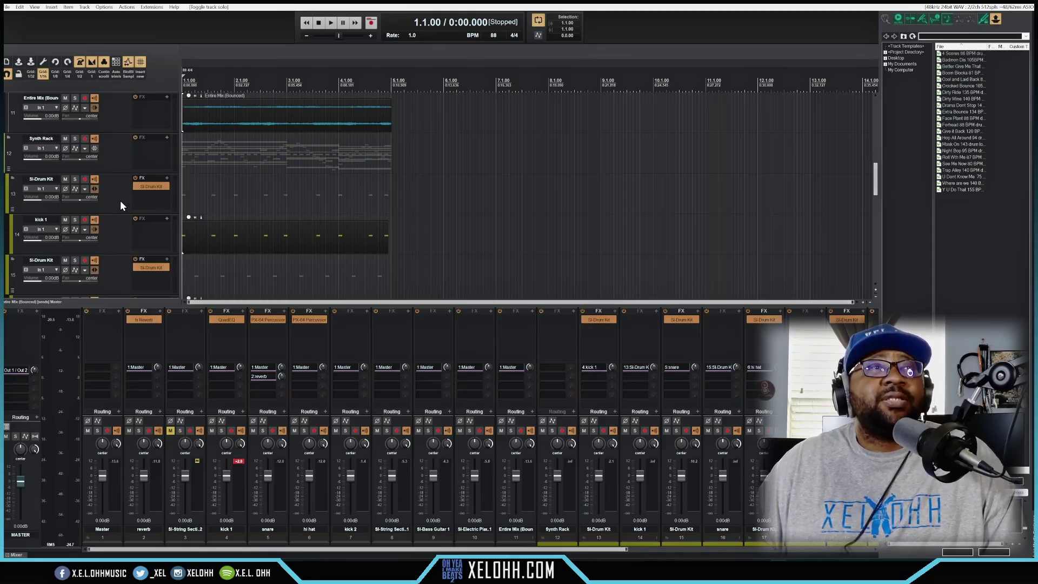
pyautogui.scroll(-7, 122, 216)
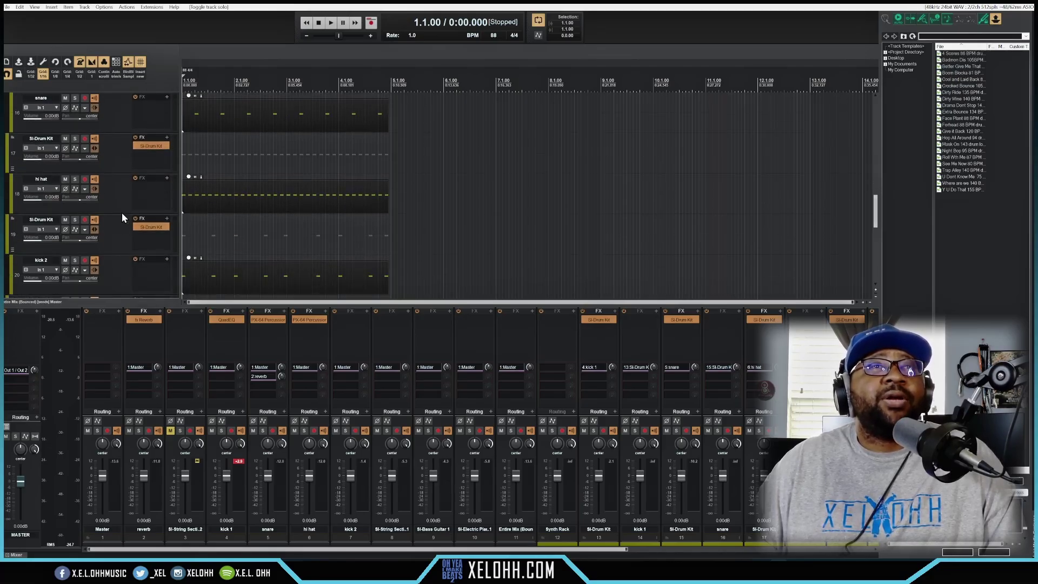
pyautogui.scroll(-5, 121, 212)
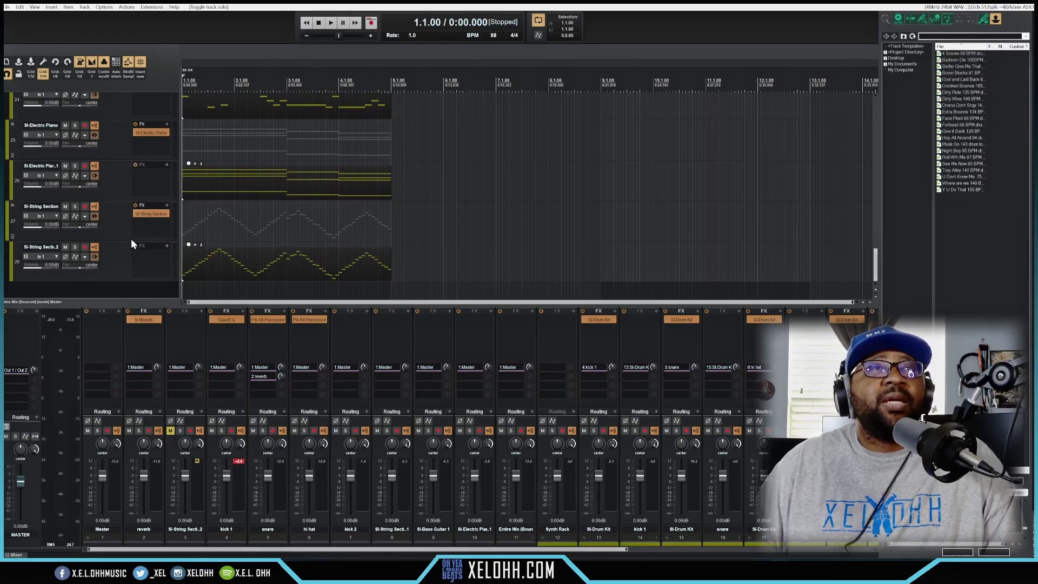
pyautogui.scroll(10, 130, 235)
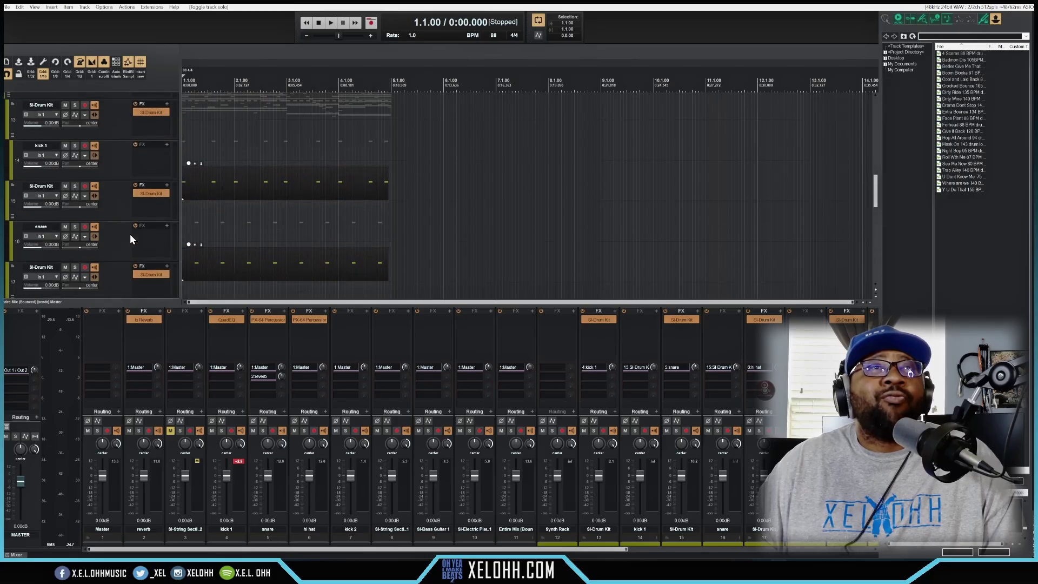
pyautogui.scroll(10, 130, 239)
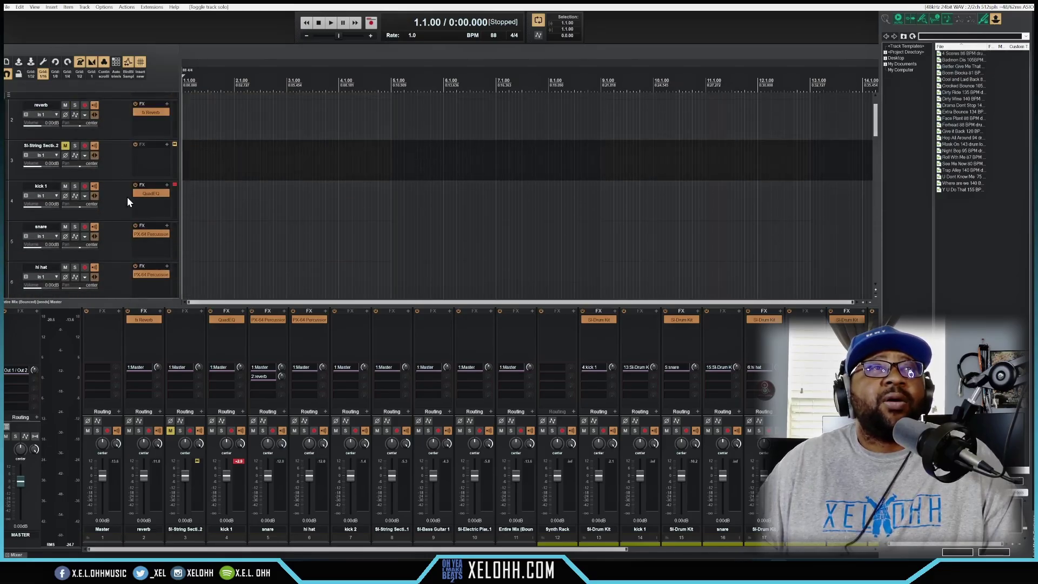
# Solo kick 1 and play it alone, jumping playback back to an earlier bar.
pyautogui.click(74, 185)
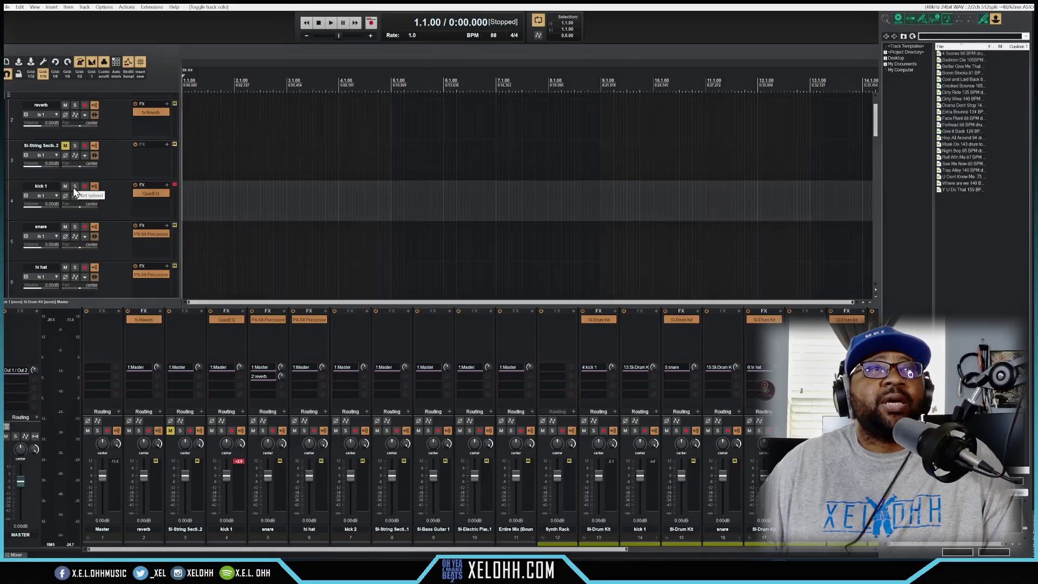
pyautogui.press('space')
pyautogui.scroll(-1, 113, 212)
pyautogui.scroll(-1, 112, 212)
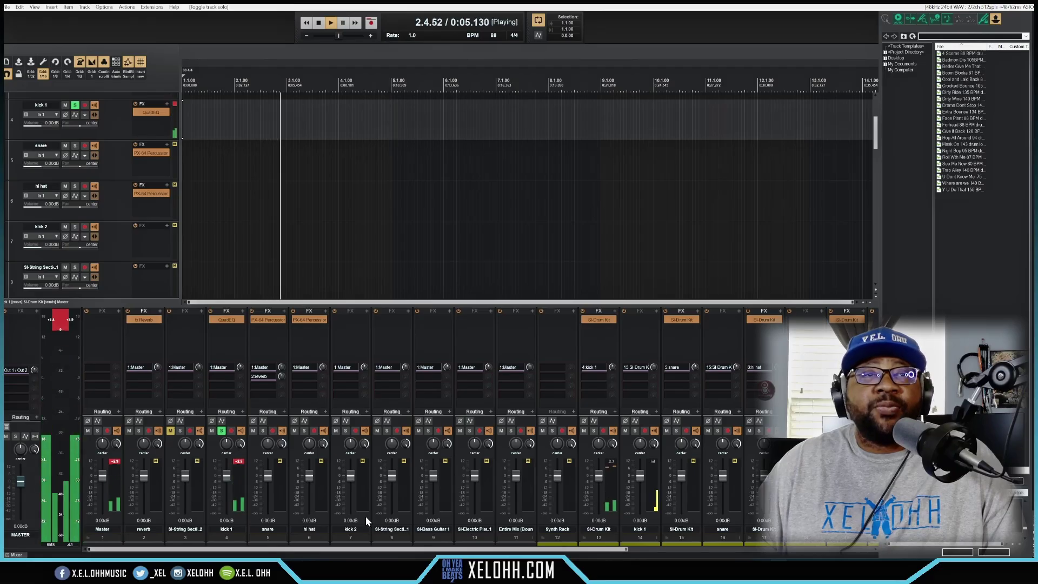
pyautogui.scroll(-7, 227, 227)
pyautogui.click(256, 238)
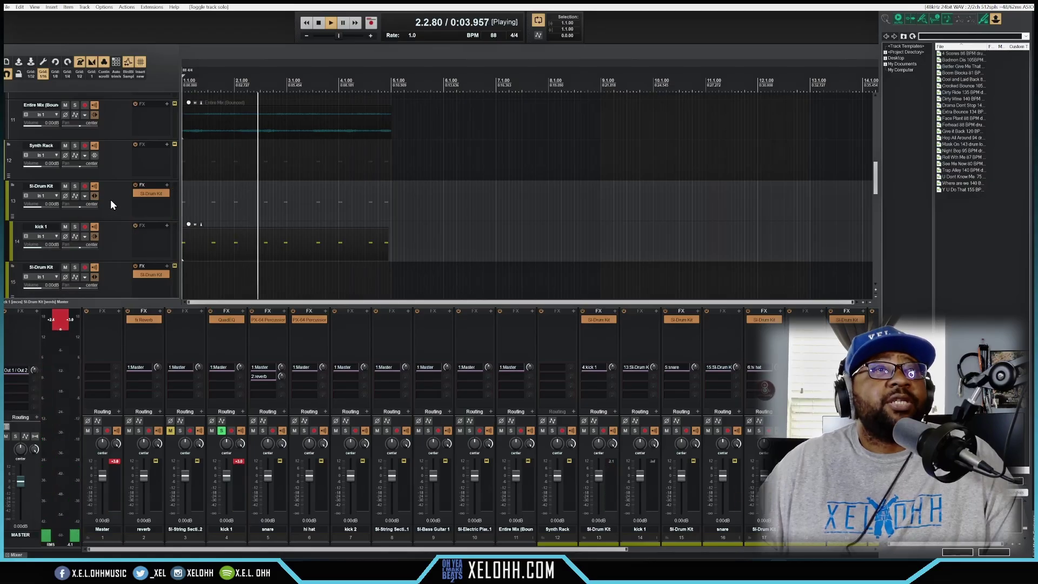
# Open kick 1's QuadEQ plugin to view its imported low-end boost curve.
pyautogui.scroll(5, 124, 200)
pyautogui.scroll(3, 125, 200)
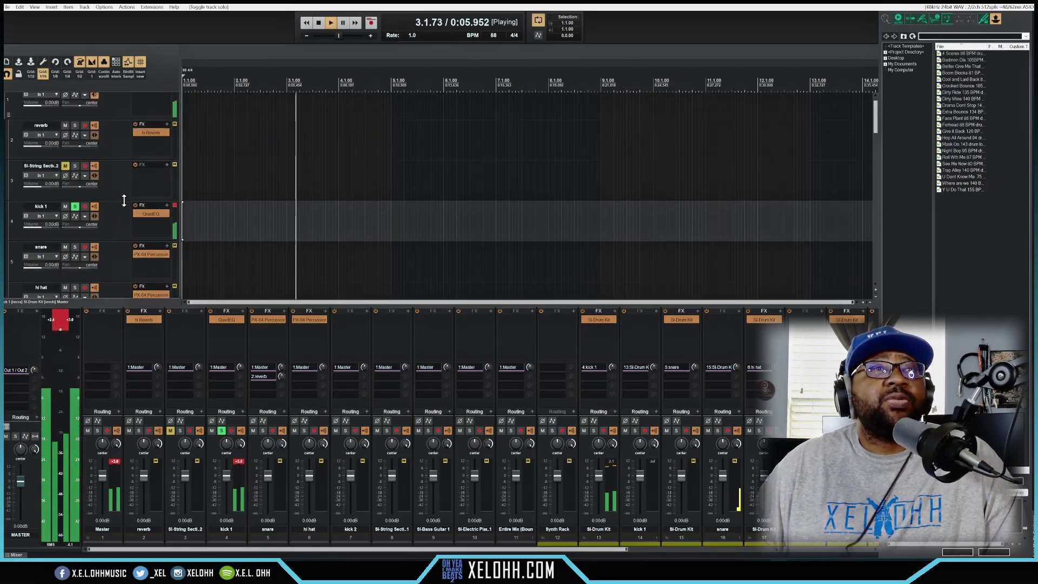
pyautogui.click(150, 214)
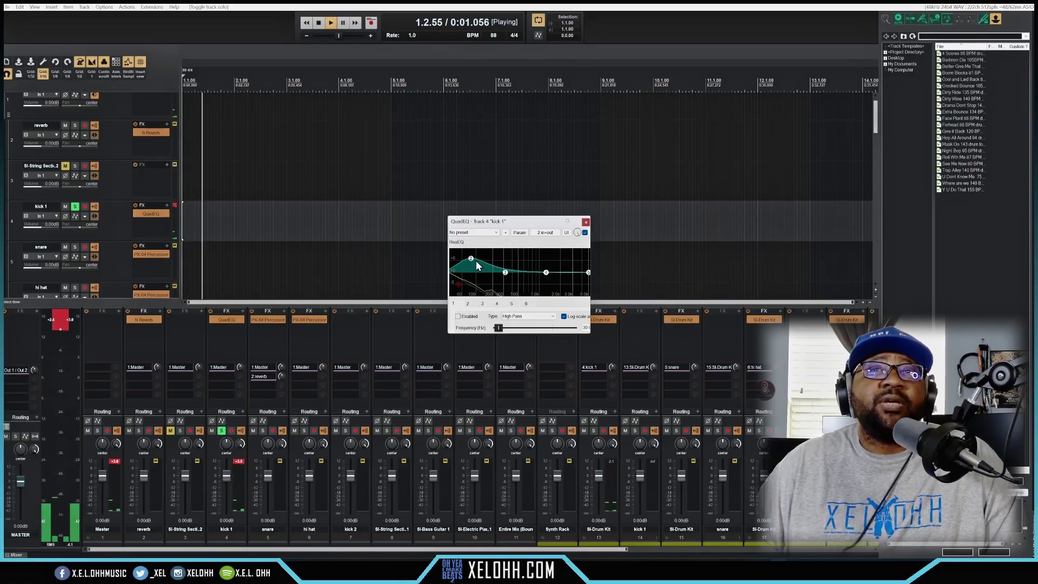
# Close kick 1's QuadEQ window, stop playback and clear its clip indicator.
pyautogui.click(586, 222)
pyautogui.press('space')
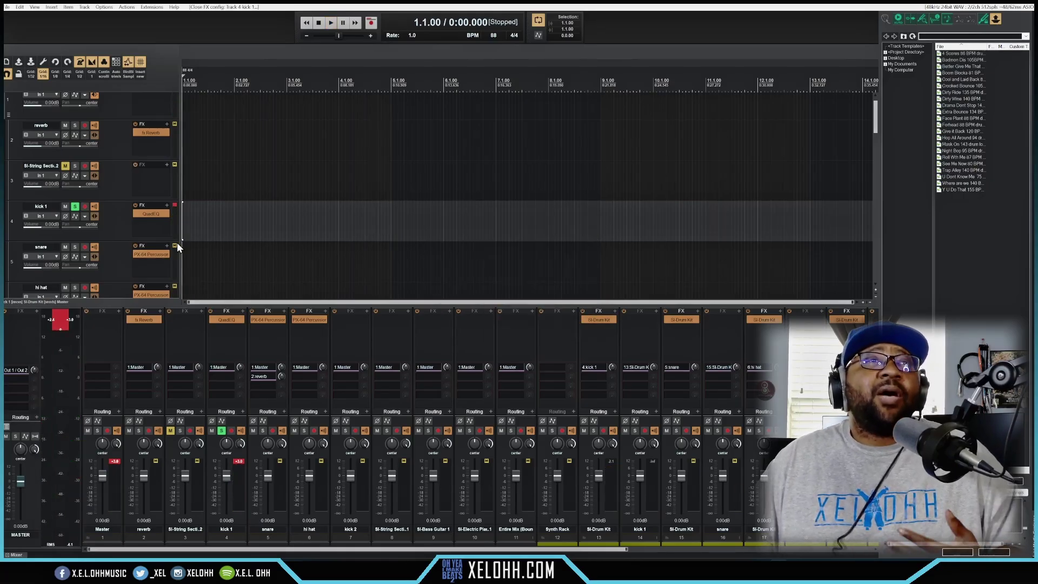
pyautogui.click(174, 206)
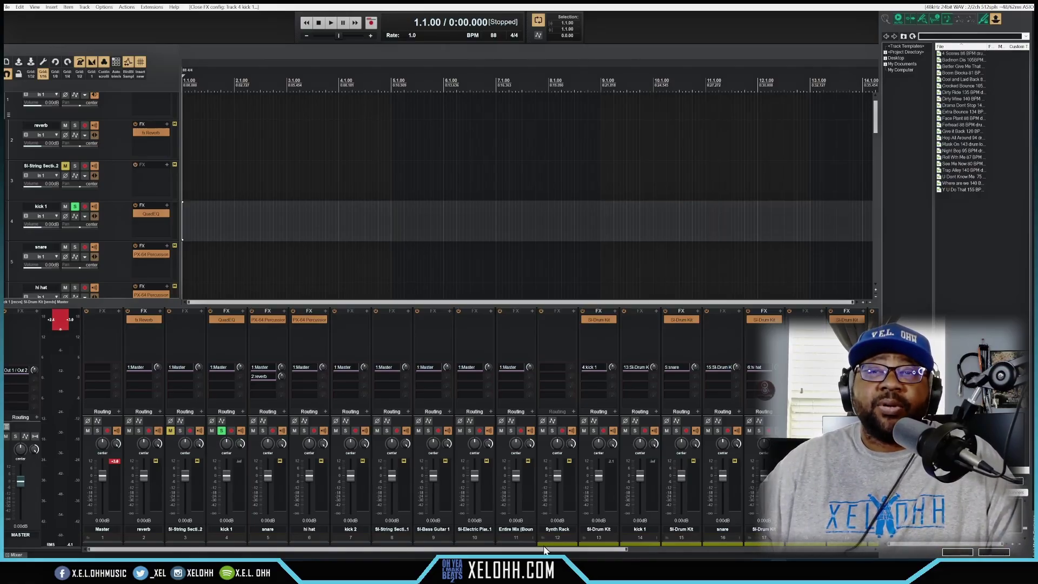
# Scroll the mixer and unsolo kick 1 from its mixer strip.
pyautogui.moveTo(544, 549)
pyautogui.mouseDown()
pyautogui.moveTo(808, 556)
pyautogui.moveTo(529, 556)
pyautogui.mouseUp()
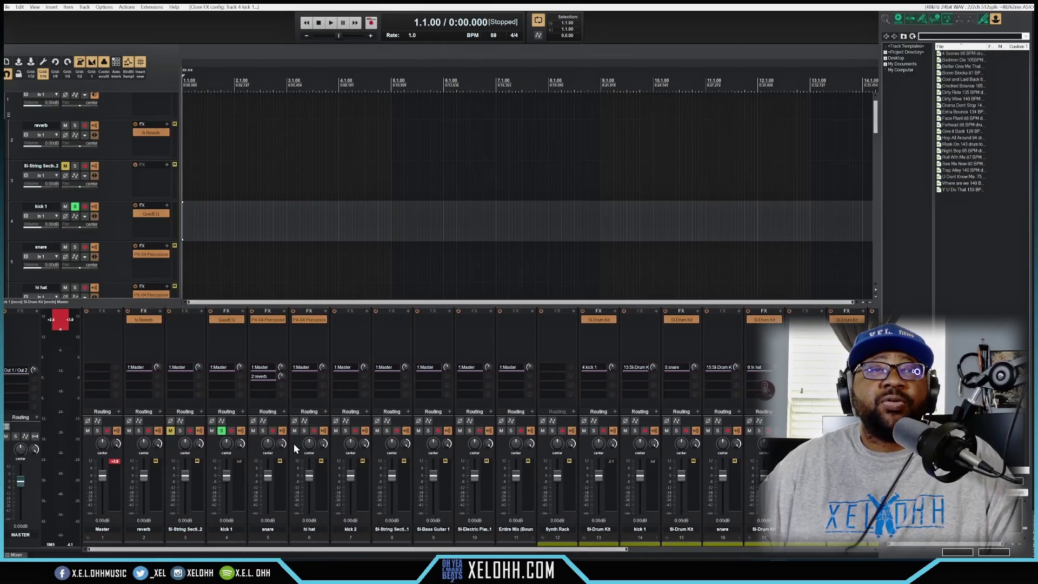
pyautogui.click(221, 430)
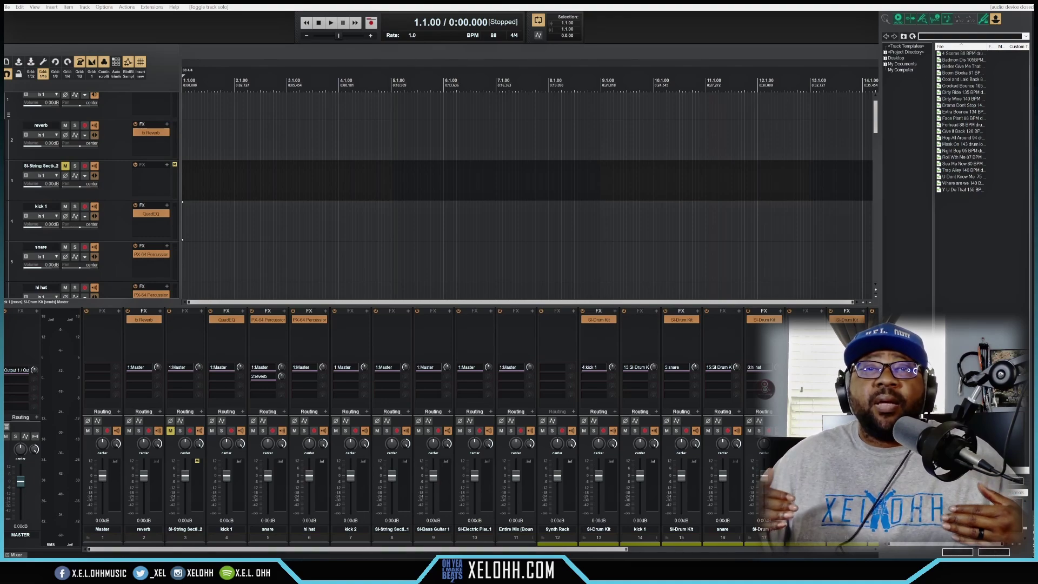
# Bring up the Save Project As dialog and centre it on screen.
pyautogui.click(6, 8)
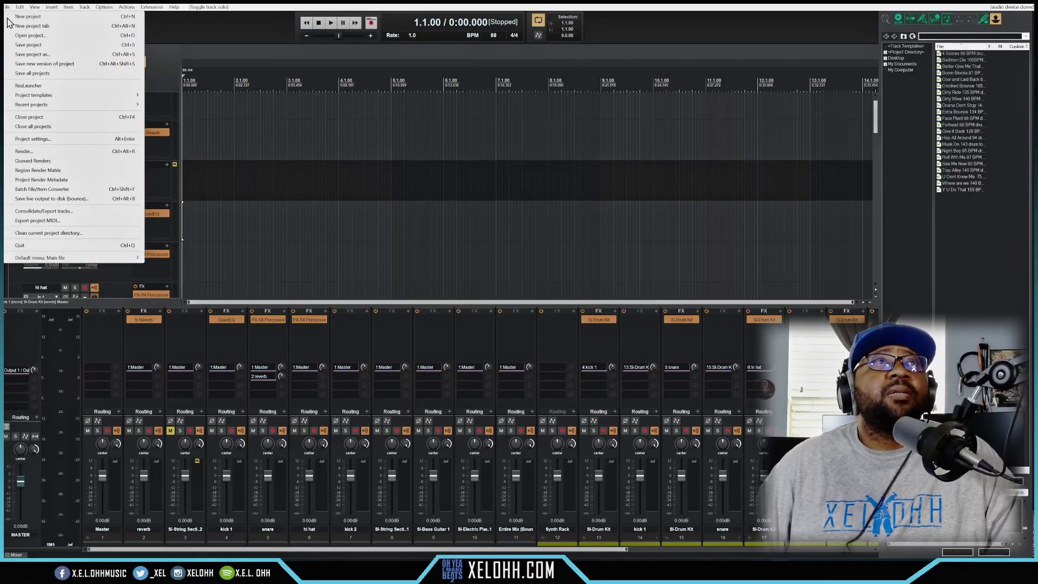
pyautogui.click(56, 55)
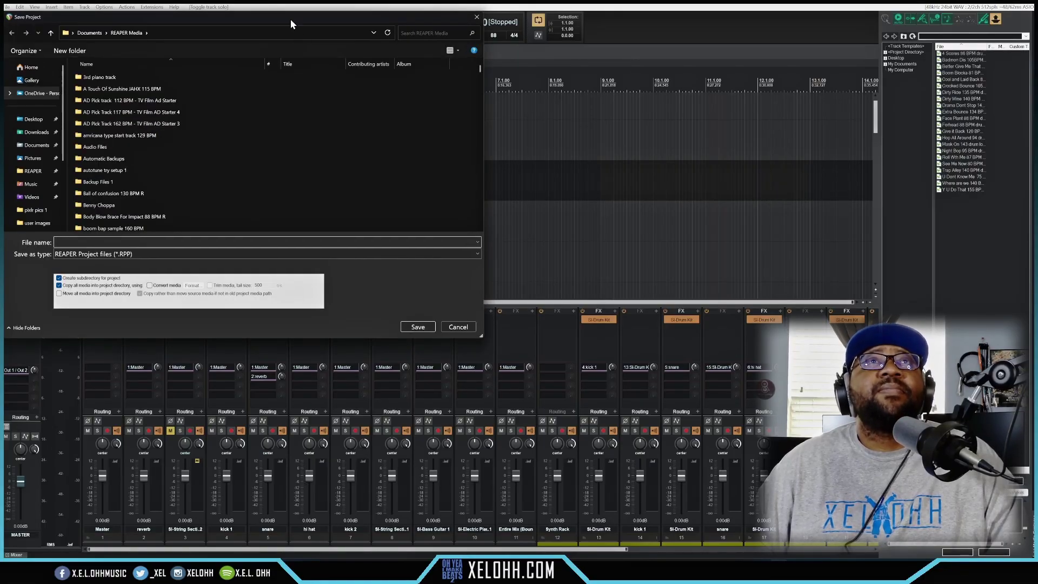
pyautogui.moveTo(279, 18); pyautogui.dragTo(447, 72)
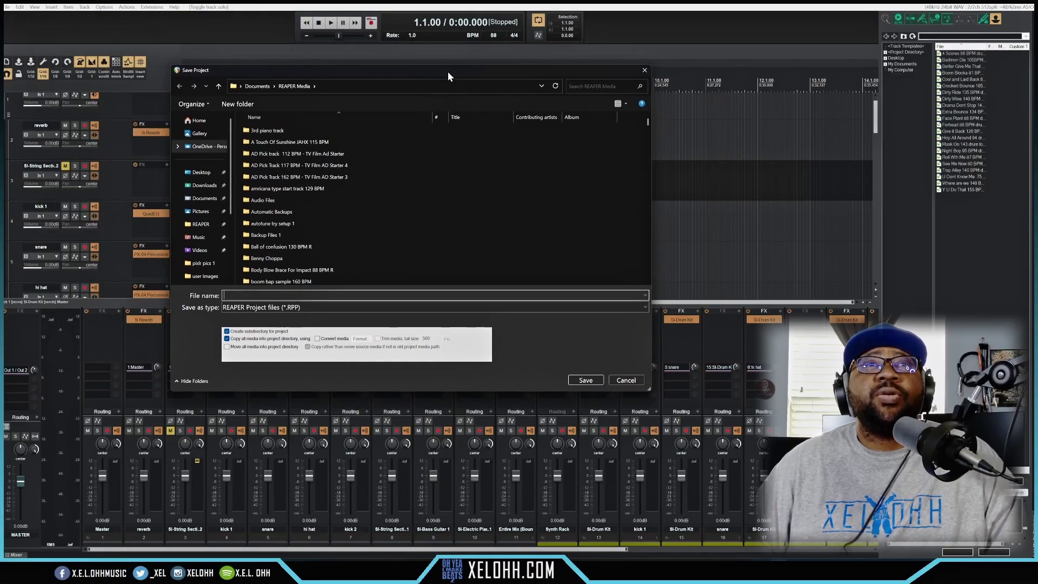